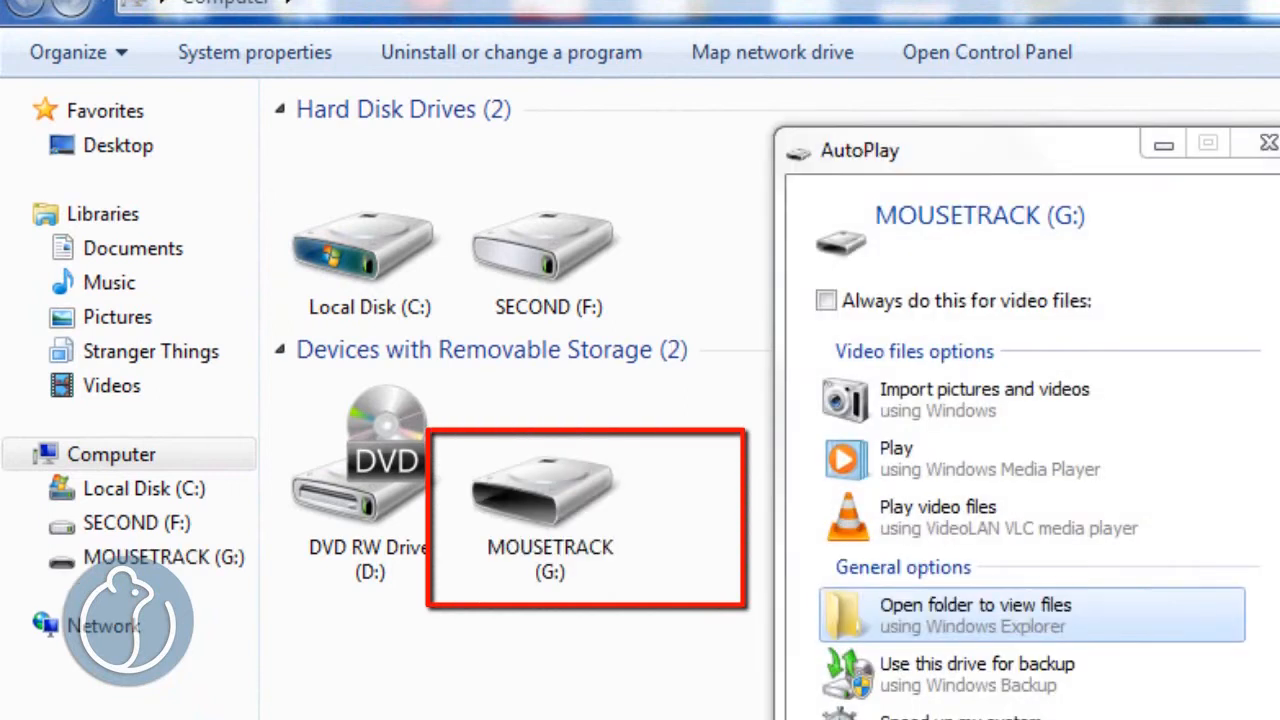
- Dismiss the AutoPlay prompt, view the files on the MOUSETRACK (G:) drive, and return to the Computer overview
{"action": "left_click", "coordinate": [1268, 143]}
{"action": "double_click", "coordinate": [563, 497]}
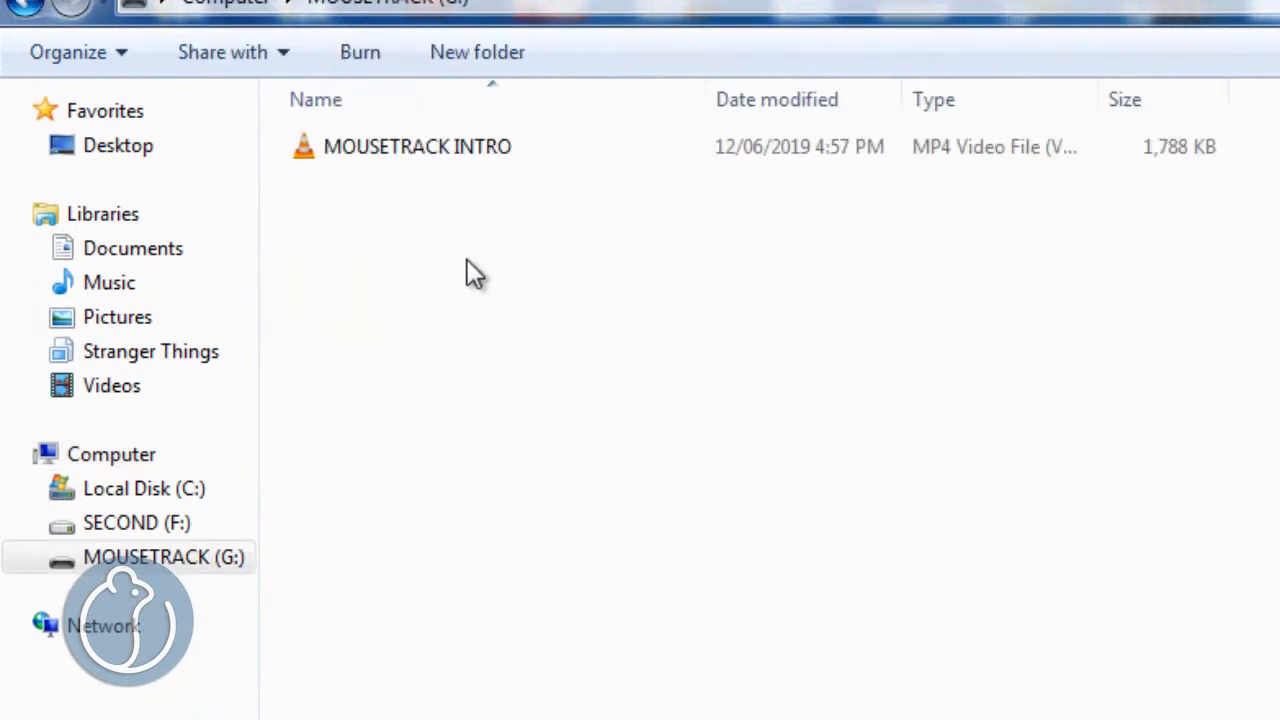
{"action": "left_click", "coordinate": [450, 156]}
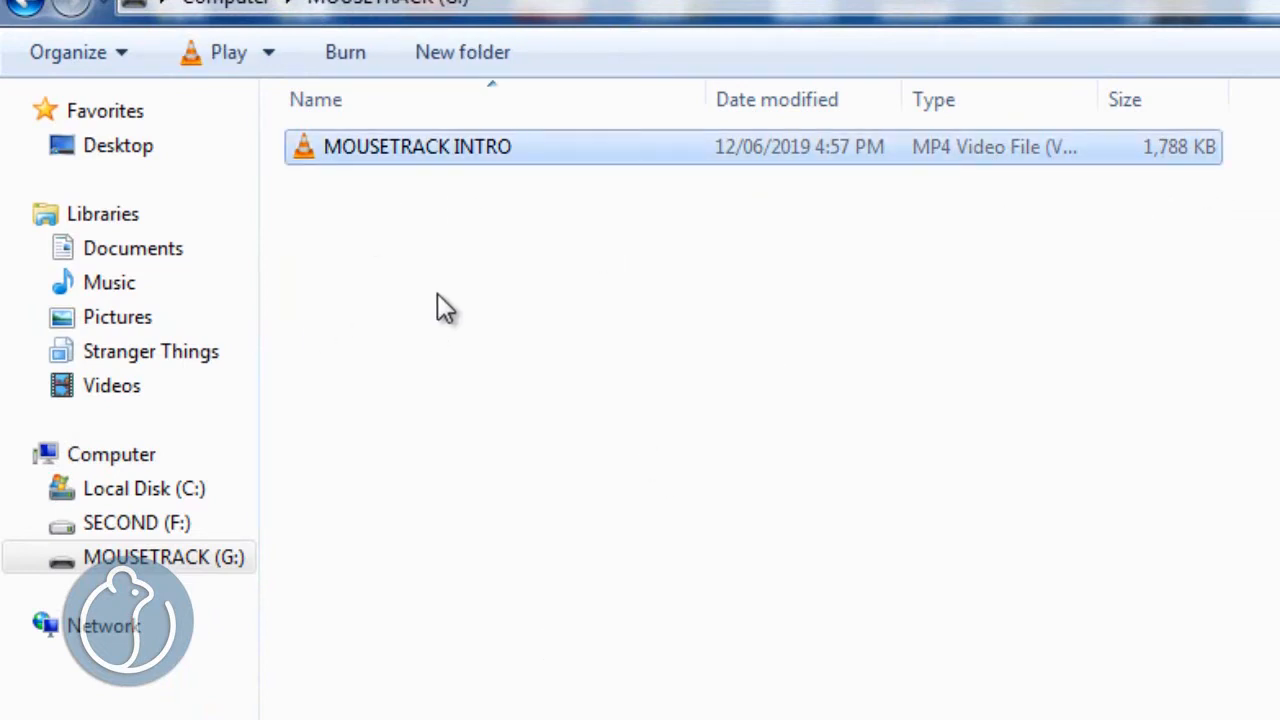
{"action": "left_click", "coordinate": [452, 272]}
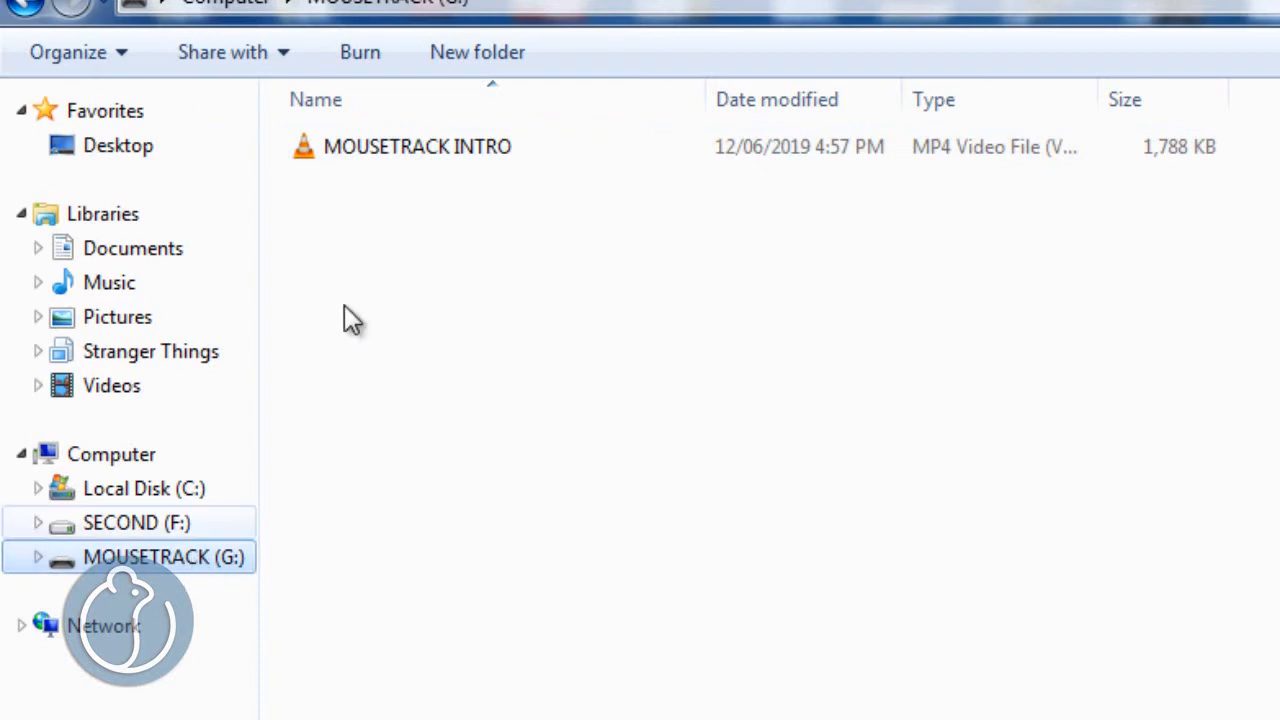
{"action": "left_click", "coordinate": [113, 460]}
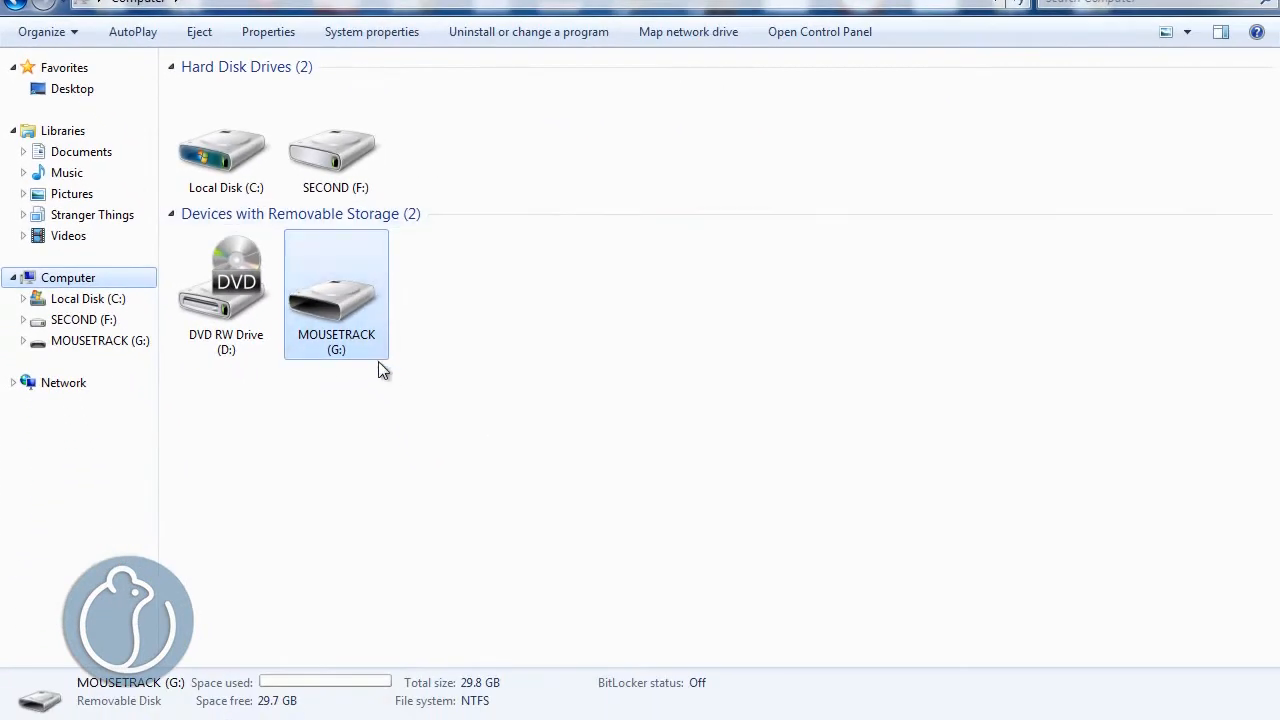
- Refresh the drive overview, examine the general properties of the MOUSETRACK (G:) drive, and close them
{"action": "right_click", "coordinate": [338, 342]}
{"action": "left_click", "coordinate": [412, 705]}
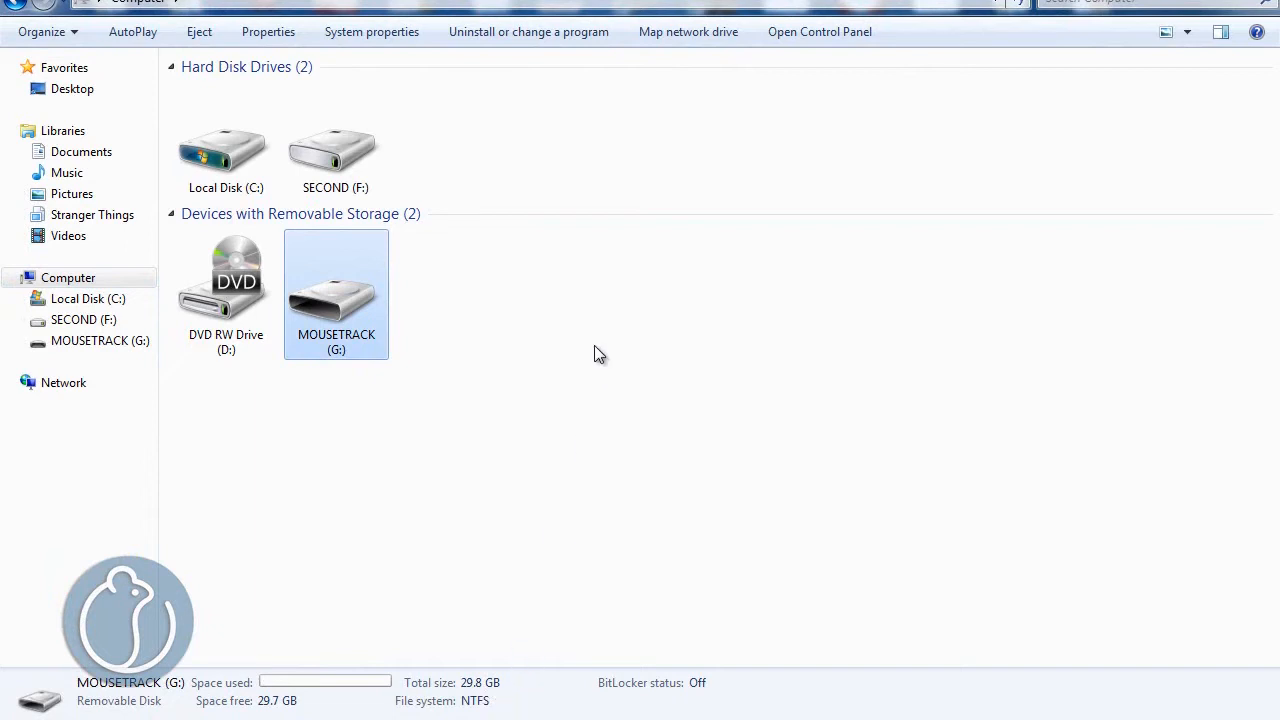
{"action": "right_click", "coordinate": [534, 319]}
{"action": "left_click", "coordinate": [580, 400]}
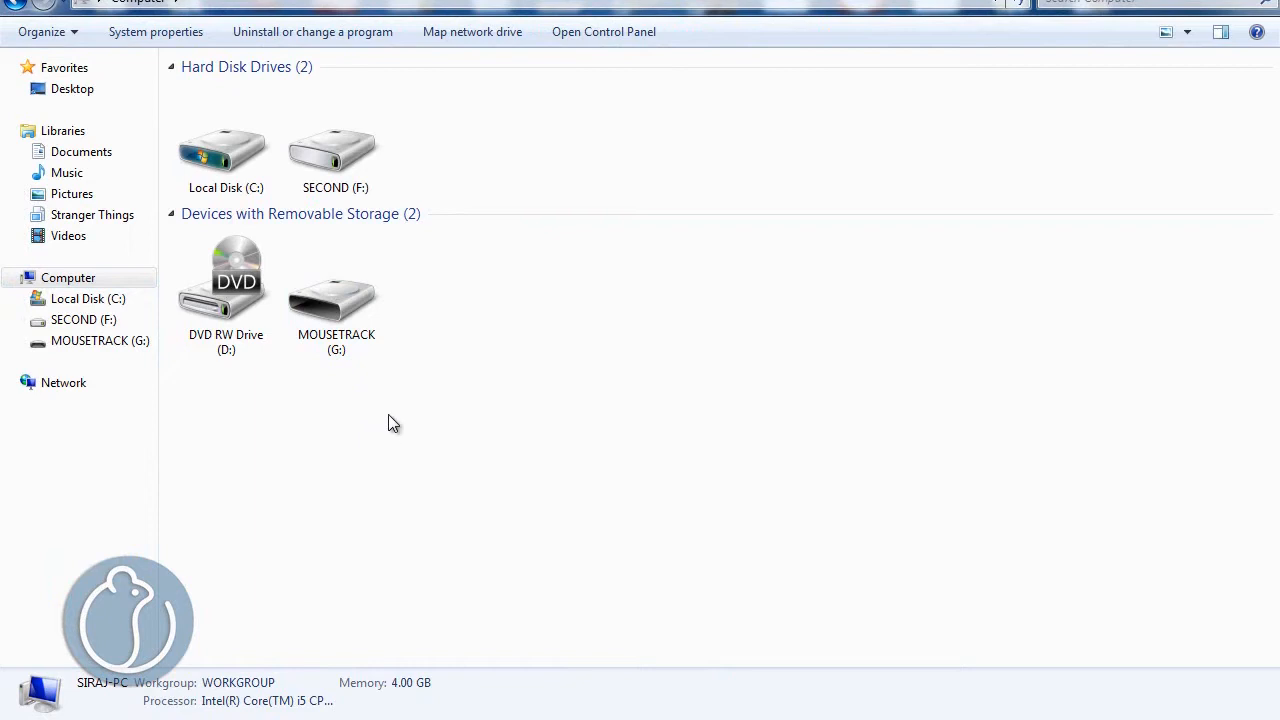
{"action": "double_click", "coordinate": [343, 308], "text": "alt"}
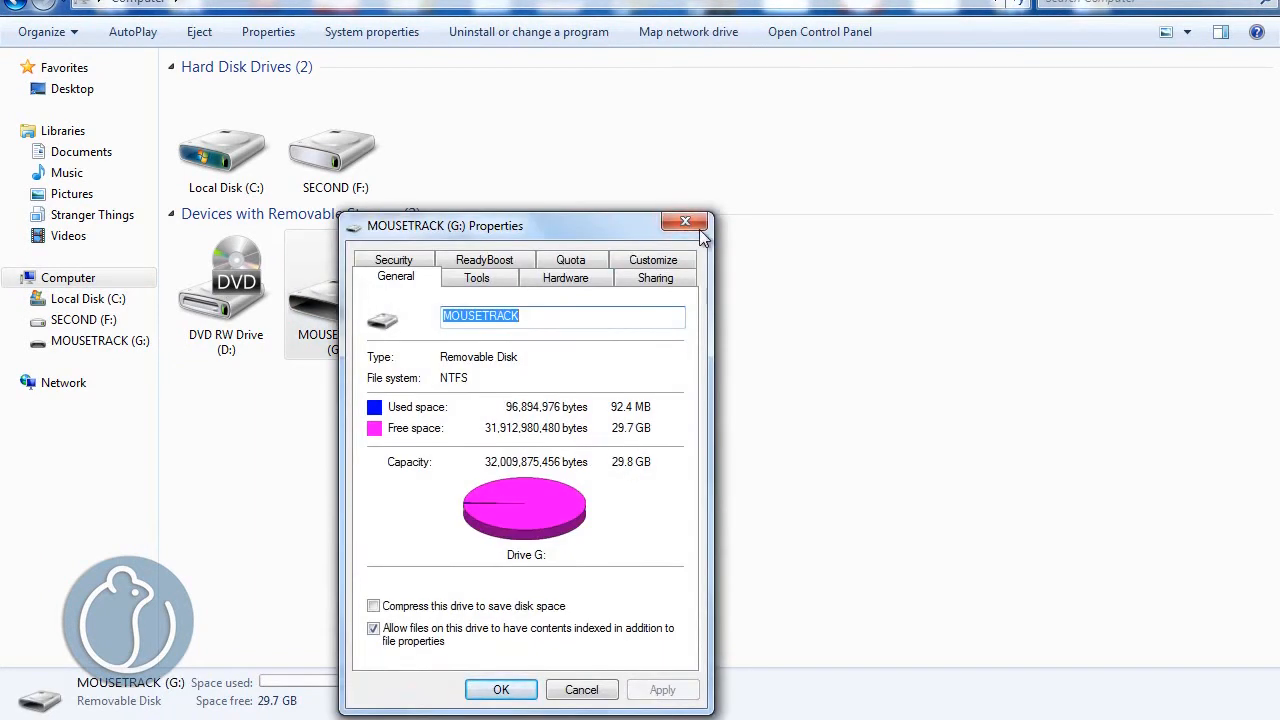
{"action": "left_click", "coordinate": [685, 221]}
- Turn on BitLocker for the MOUSETRACK (G:) drive and choose to unlock it with a password
{"action": "right_click", "coordinate": [347, 310]}
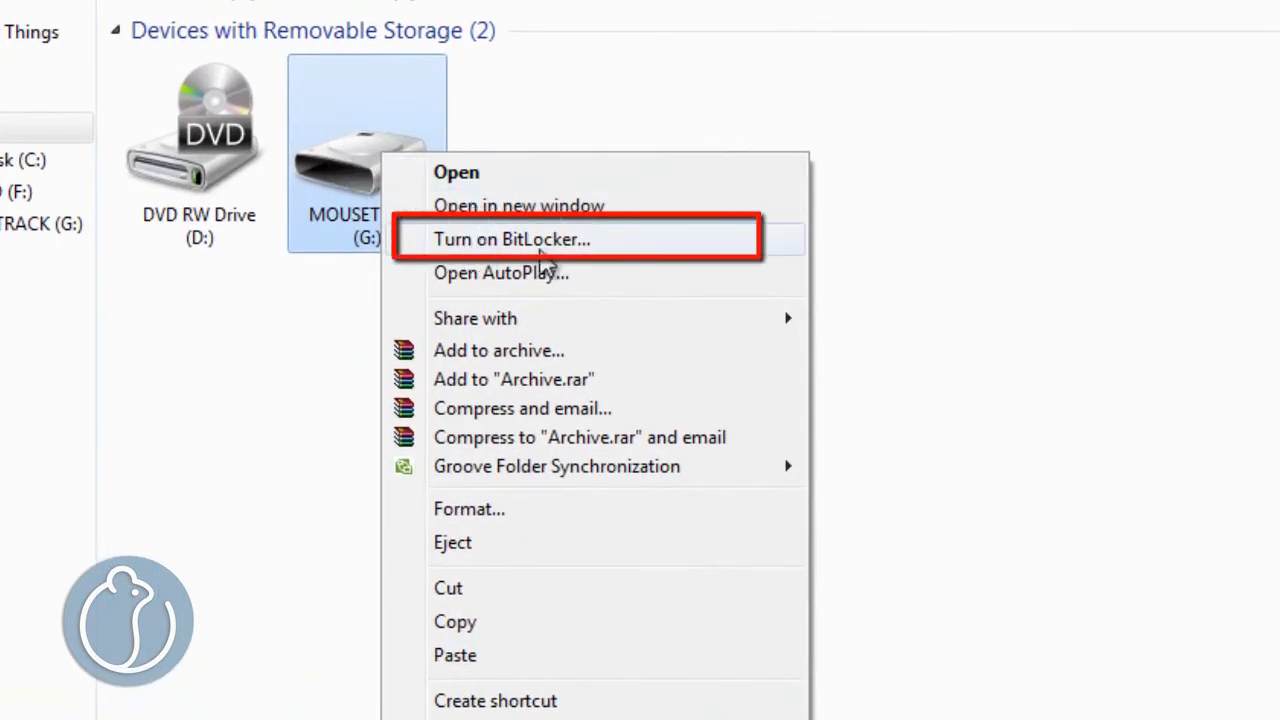
{"action": "left_click", "coordinate": [550, 248]}
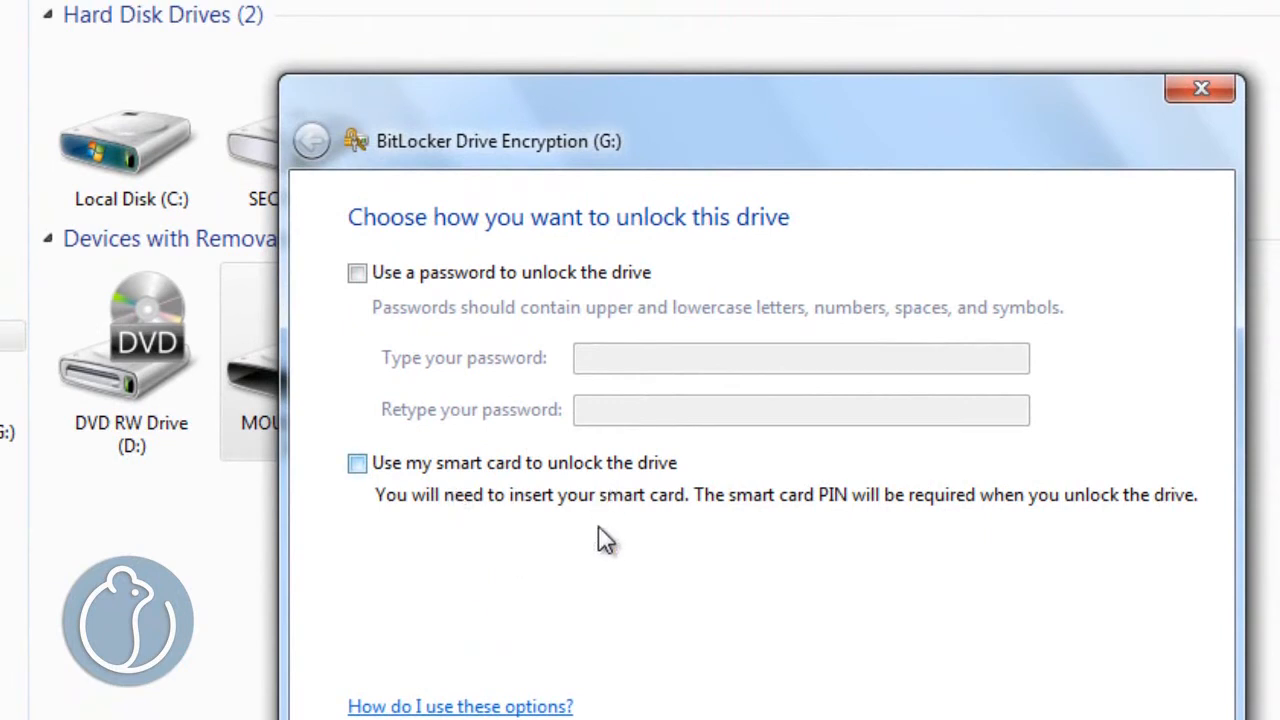
{"action": "left_click", "coordinate": [359, 272]}
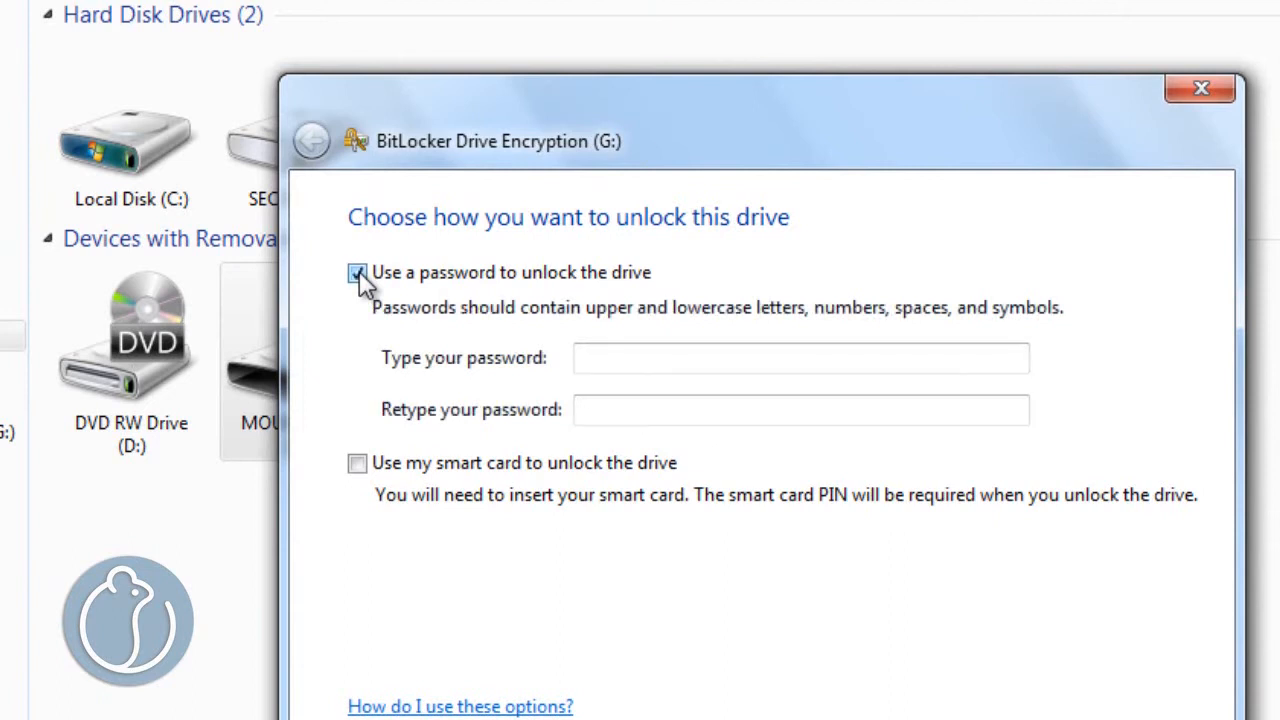
- Turn Caps Lock off, enter and repeat the drive's unlock password, and continue to the recovery key options
{"action": "left_click", "coordinate": [590, 360]}
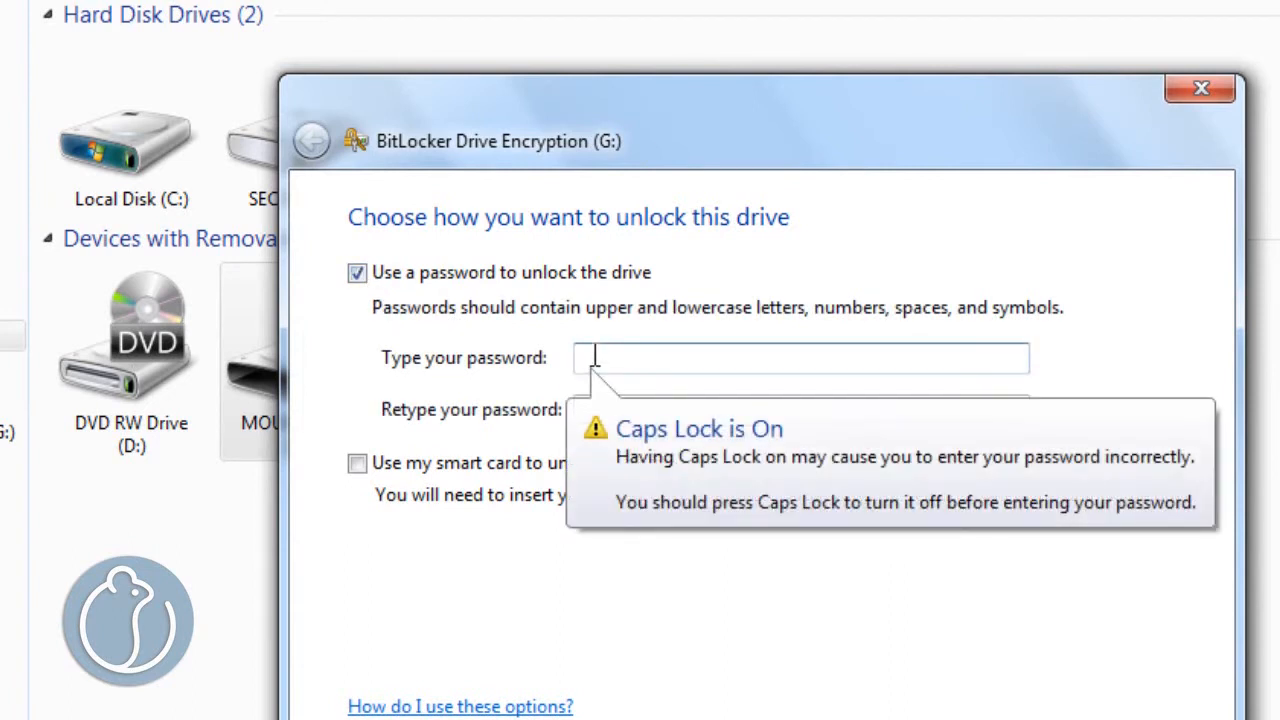
{"action": "key", "text": "Caps_Lock"}
{"action": "type", "text": "••"}
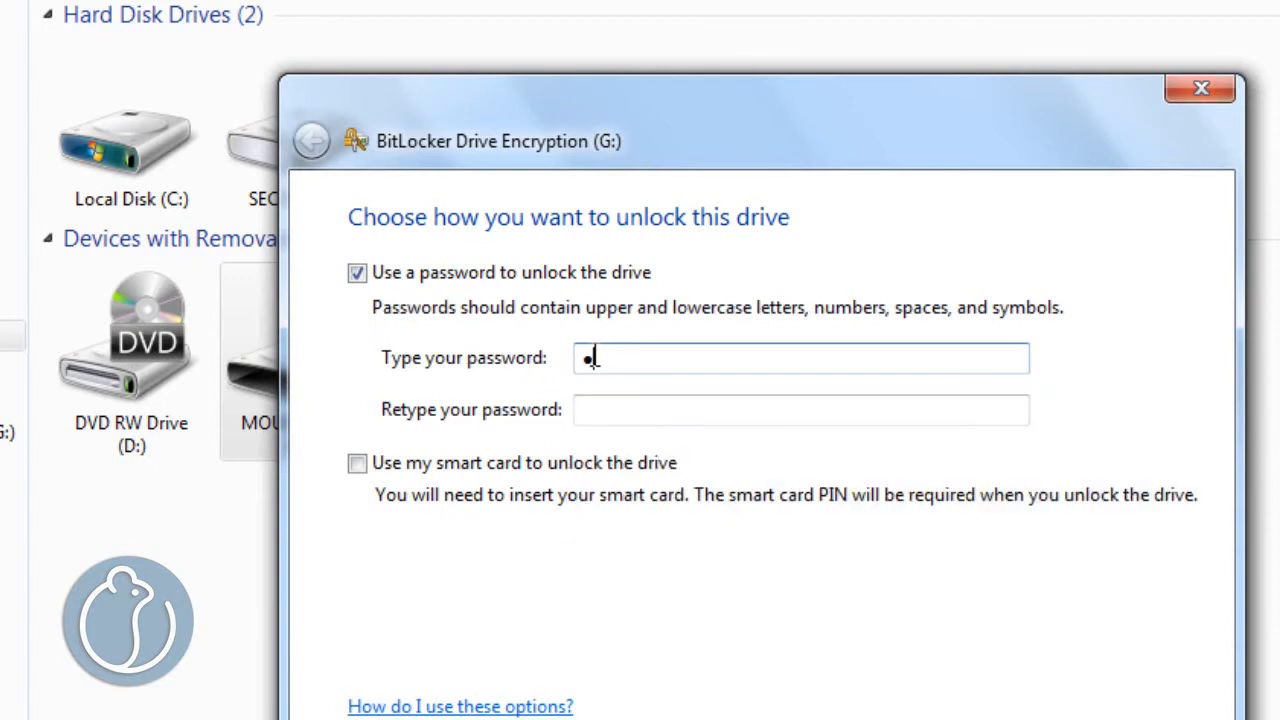
{"action": "type", "text": "••••••••"}
{"action": "left_click", "coordinate": [622, 408]}
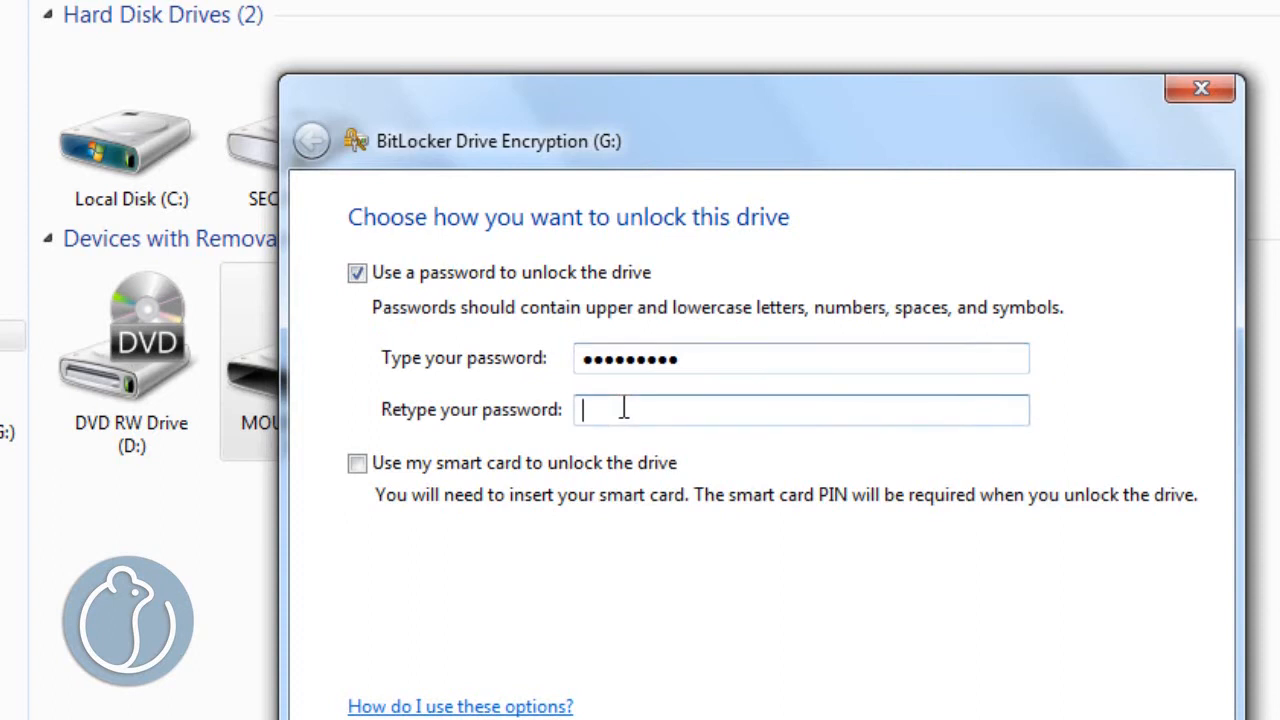
{"action": "type", "text": "•••••••••"}
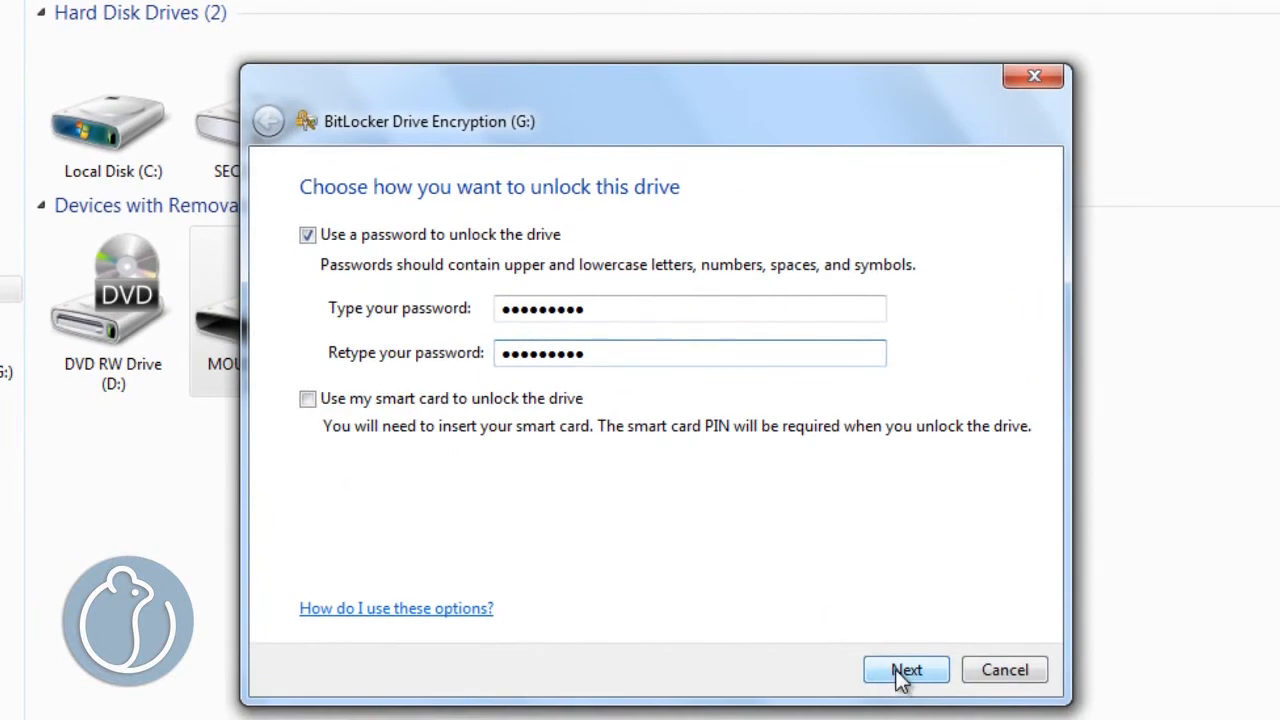
{"action": "left_click", "coordinate": [905, 672]}
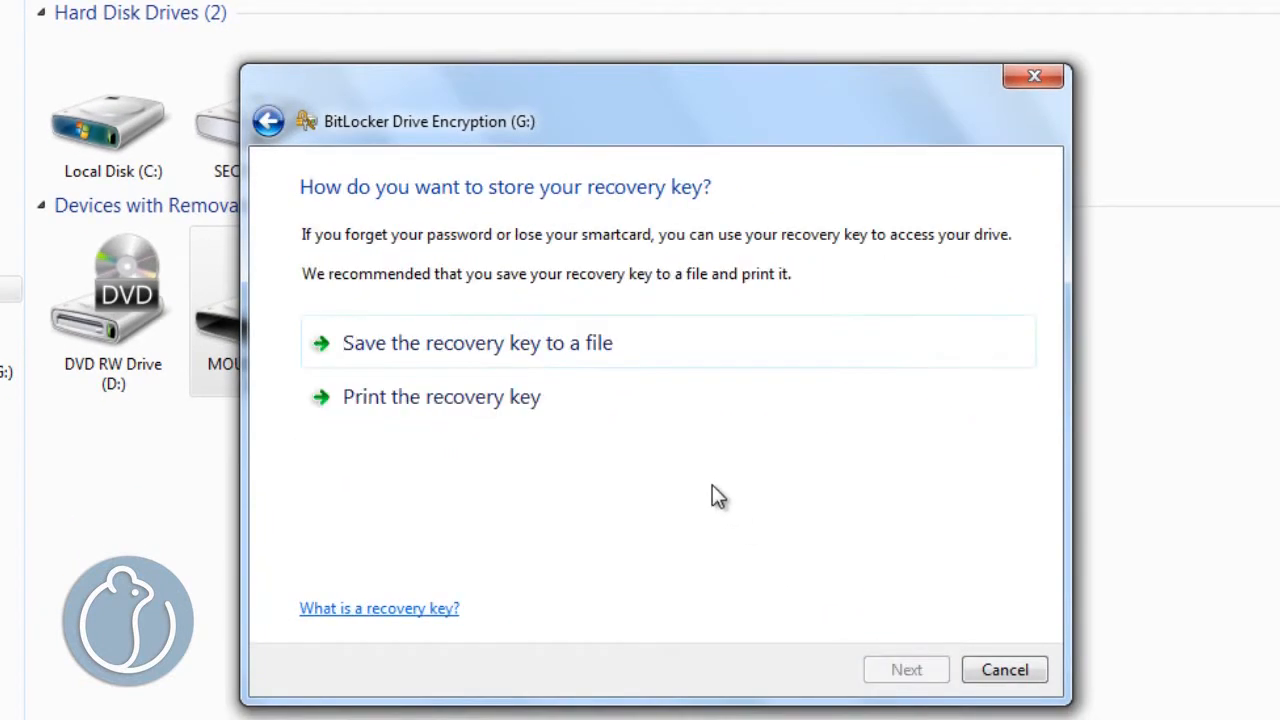
- Save the BitLocker recovery key as a text file on the Desktop
{"action": "left_click", "coordinate": [505, 369]}
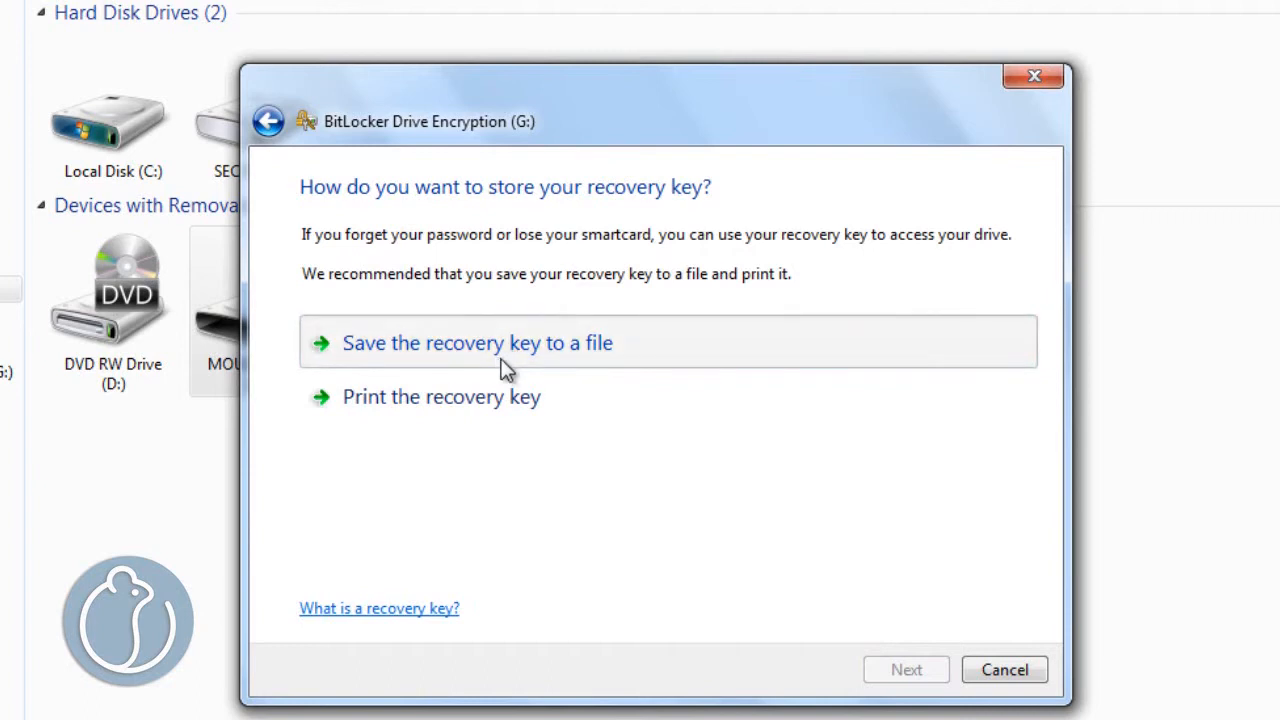
{"action": "left_click", "coordinate": [355, 283]}
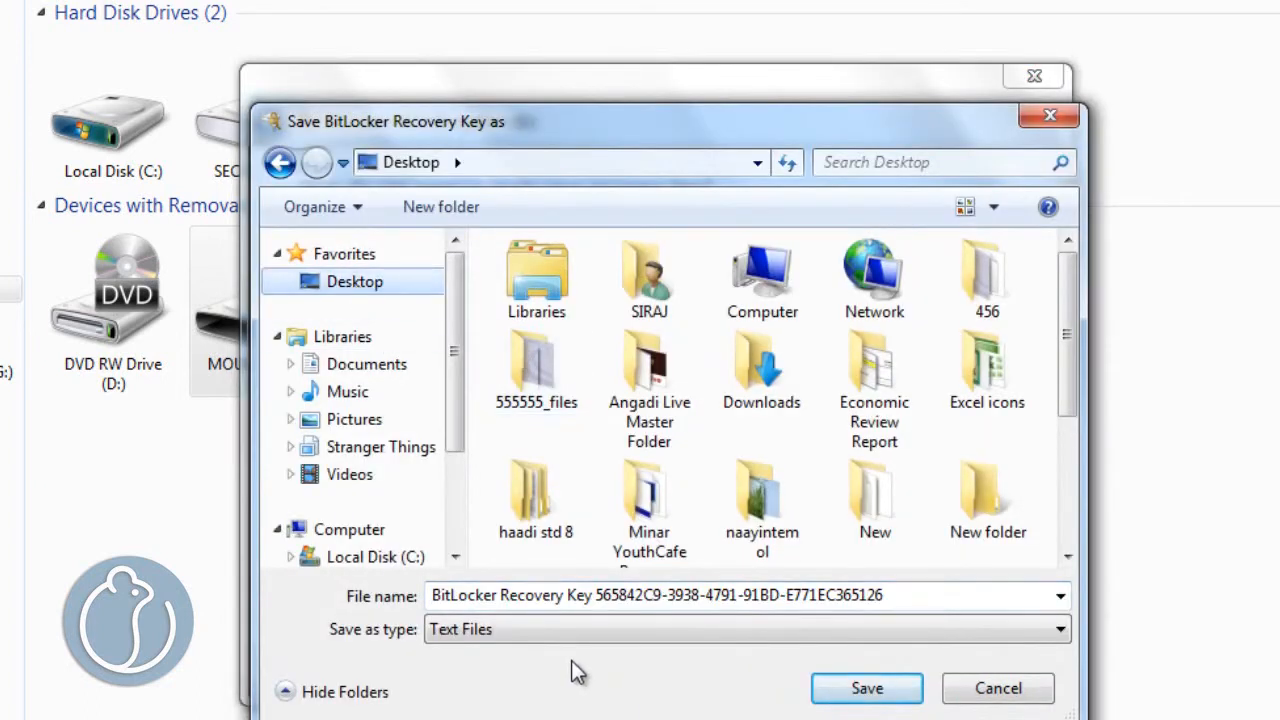
{"action": "left_click", "coordinate": [866, 688]}
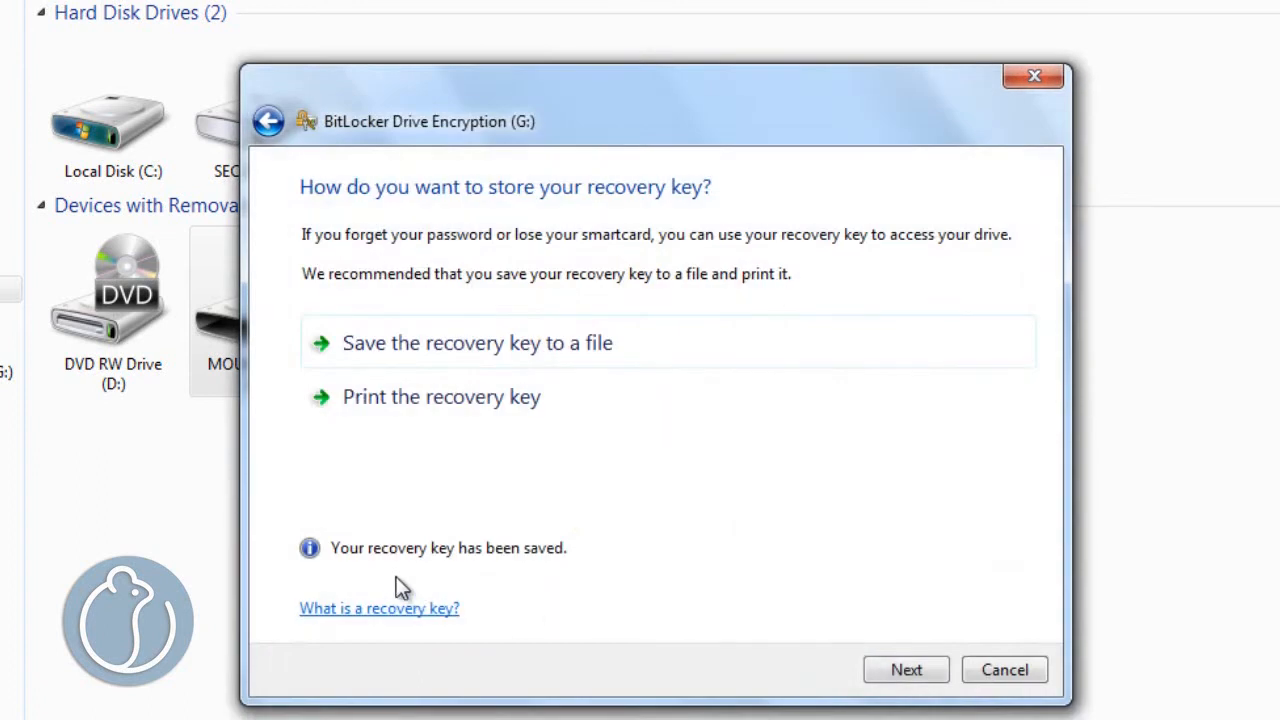
- Print the recovery key with doPDF v7 to "BitLocker Drive Encryption Recovery Key" on the Desktop, replacing the existing PDF, and highlight the key in it
{"action": "left_click", "coordinate": [510, 414]}
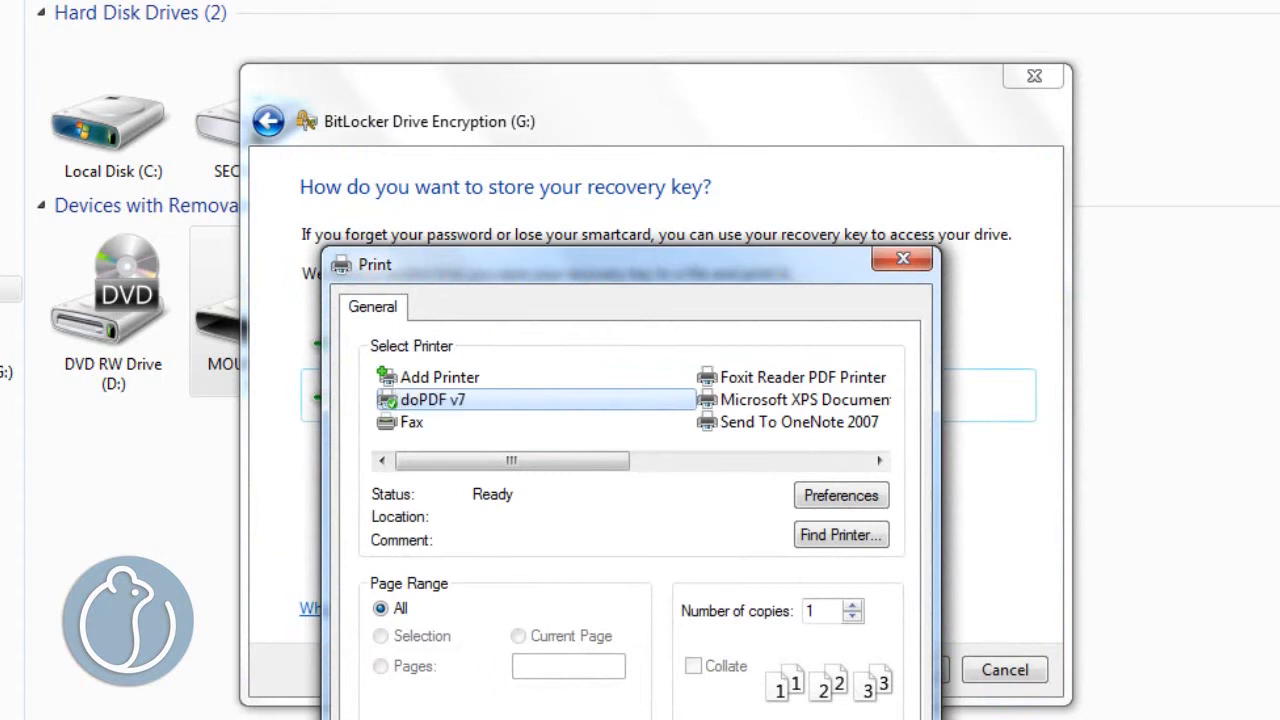
{"action": "left_click", "coordinate": [640, 719]}
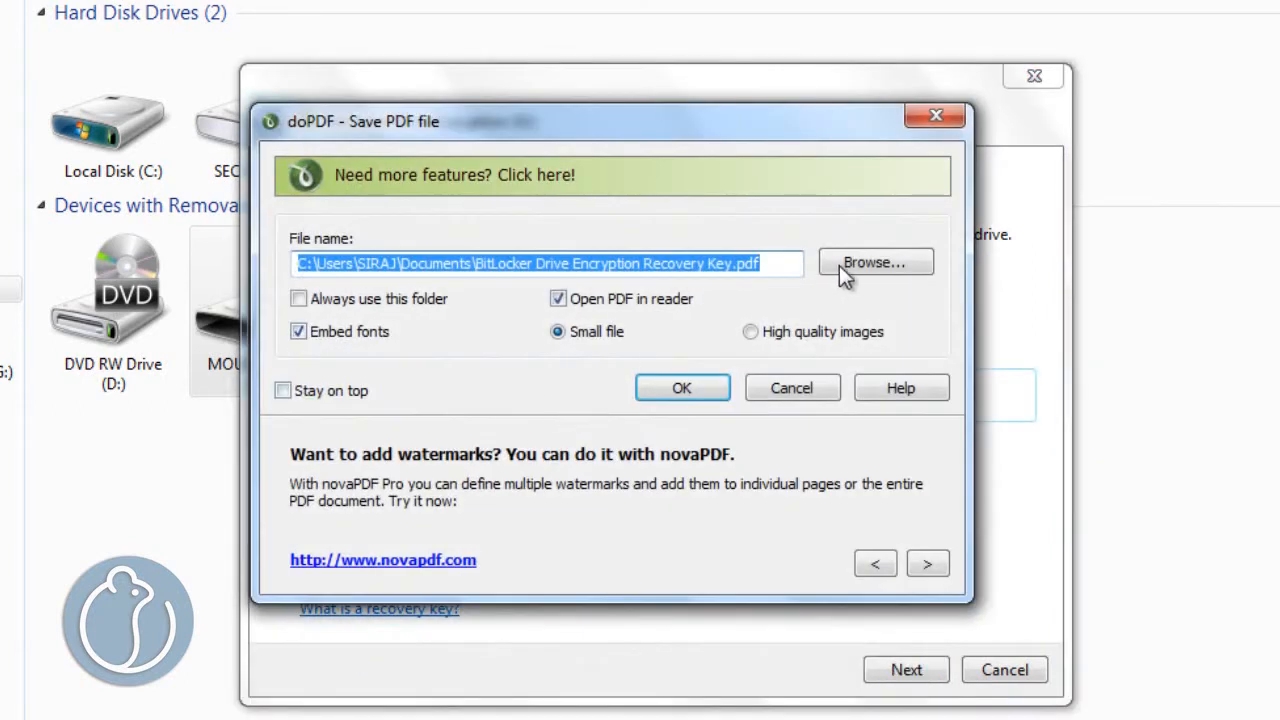
{"action": "left_click", "coordinate": [838, 266]}
{"action": "left_click", "coordinate": [608, 634]}
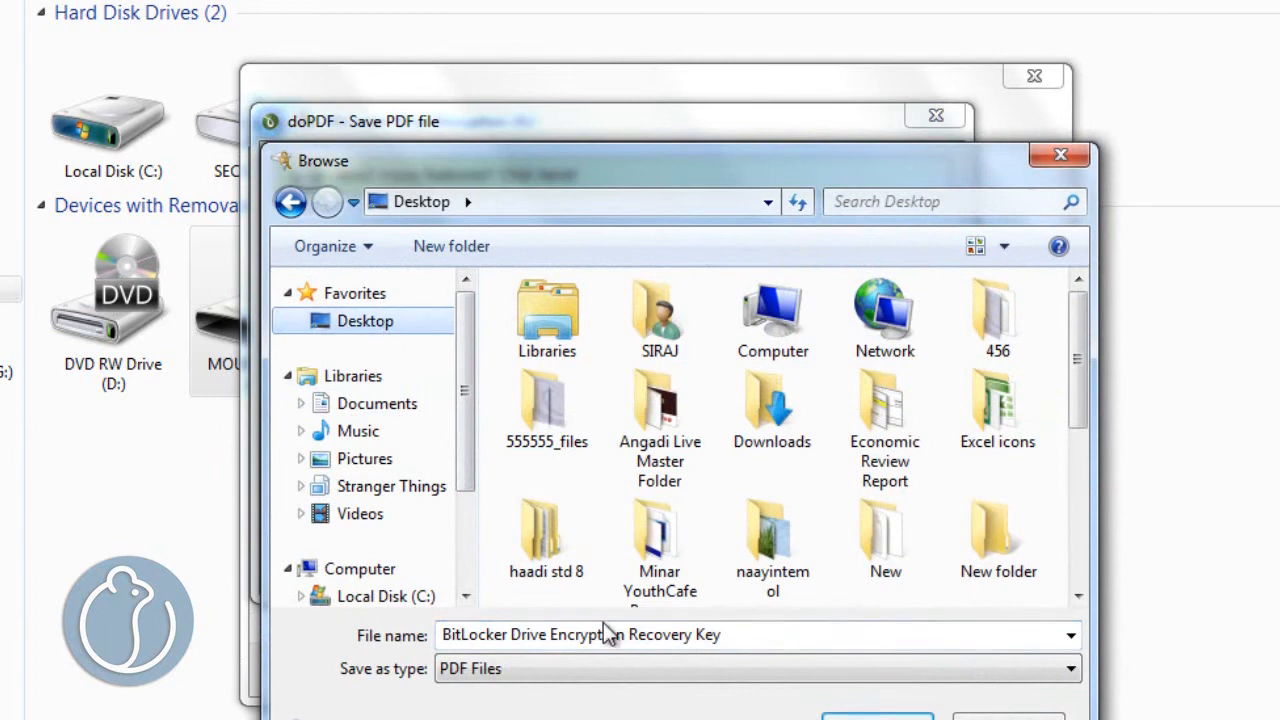
{"action": "left_click", "coordinate": [877, 717]}
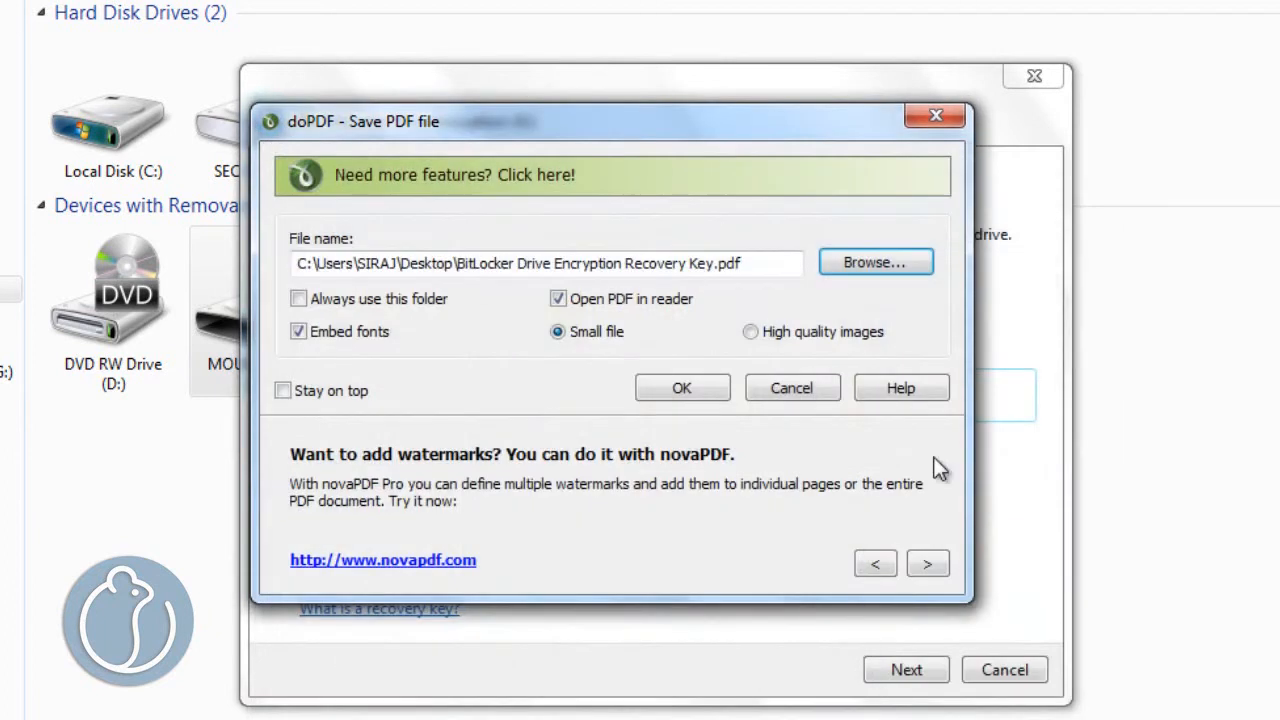
{"action": "left_click", "coordinate": [714, 390]}
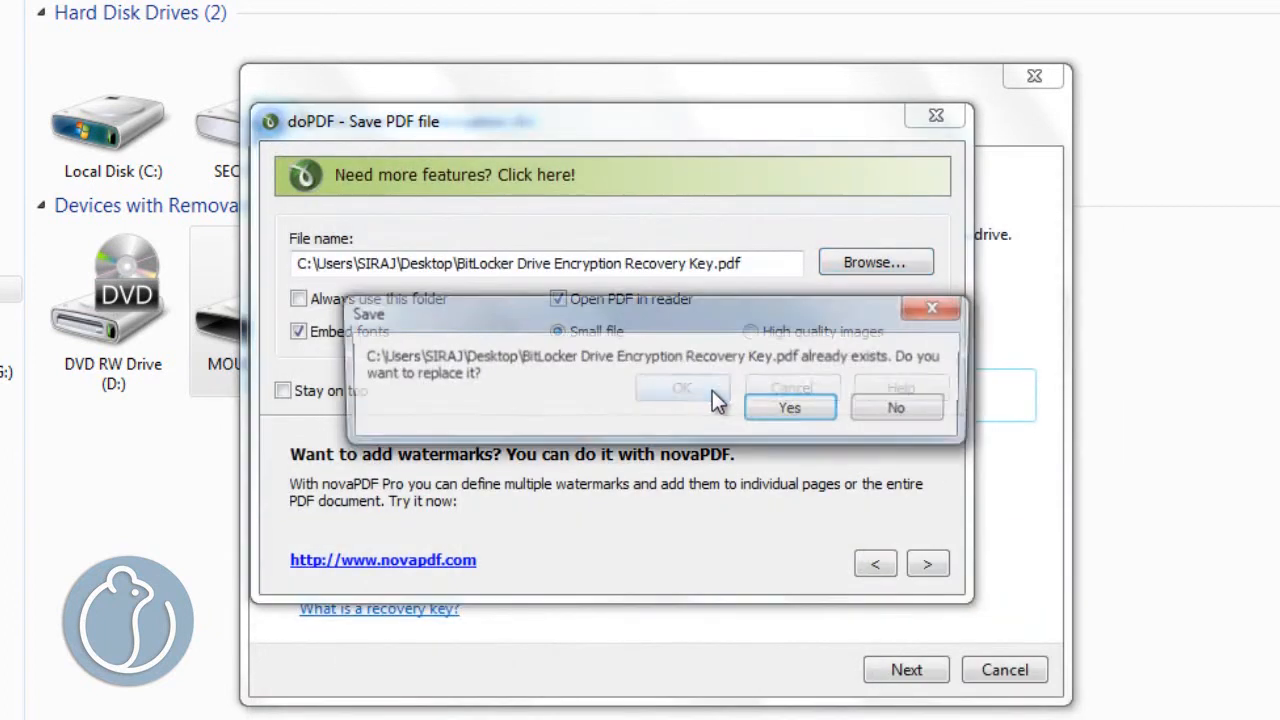
{"action": "left_click", "coordinate": [790, 410]}
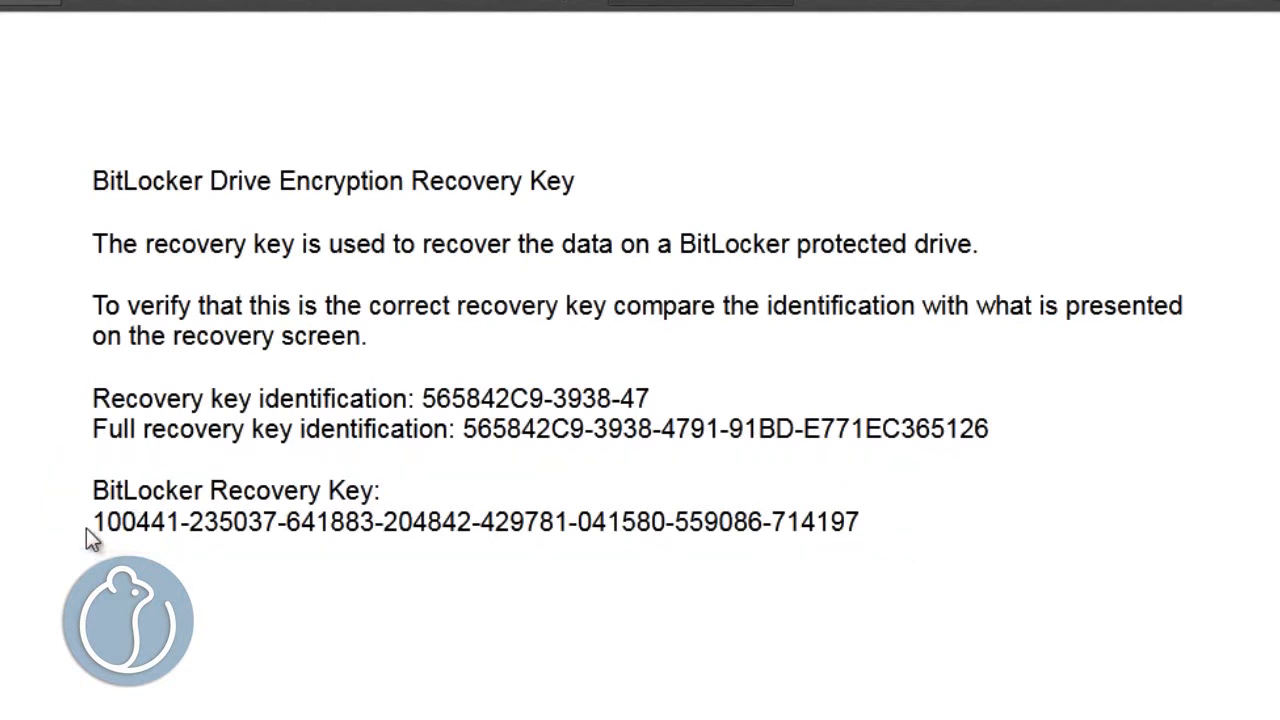
{"action": "left_click_drag", "start_coordinate": [104, 521], "coordinate": [864, 525]}
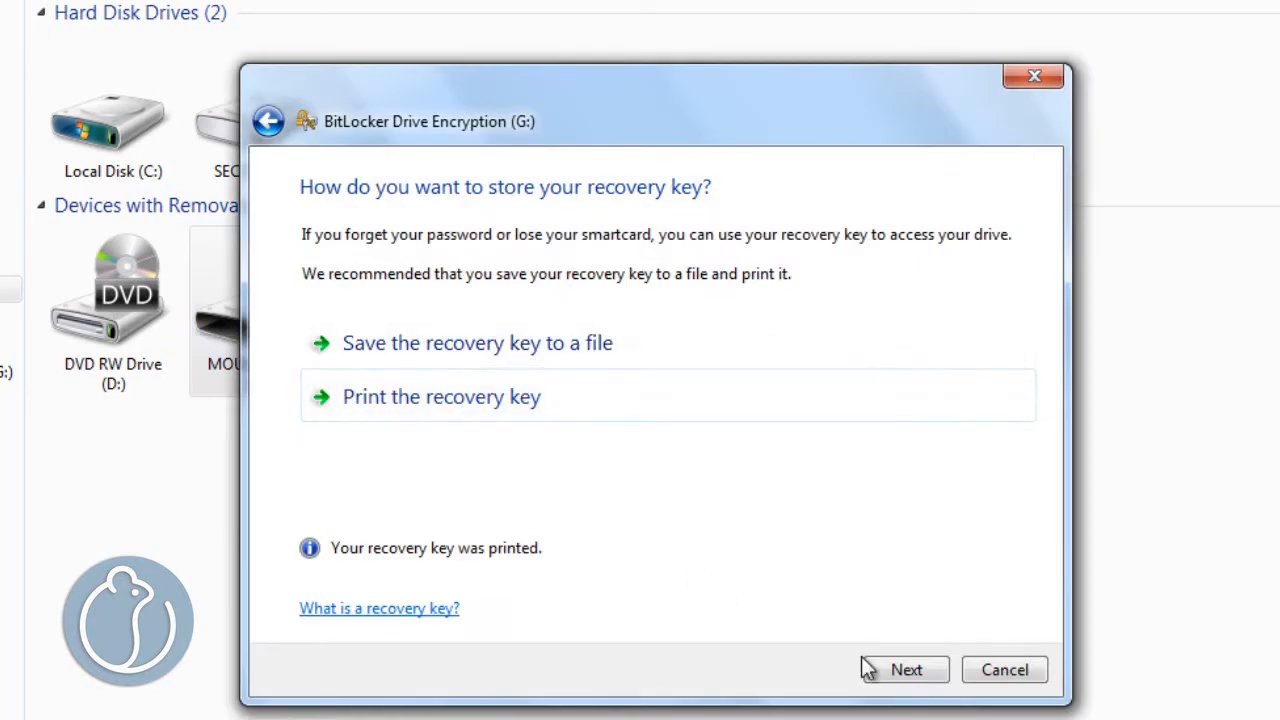
- Continue past the recovery key options and start encrypting the MOUSETRACK (G:) drive
{"action": "left_click", "coordinate": [910, 670]}
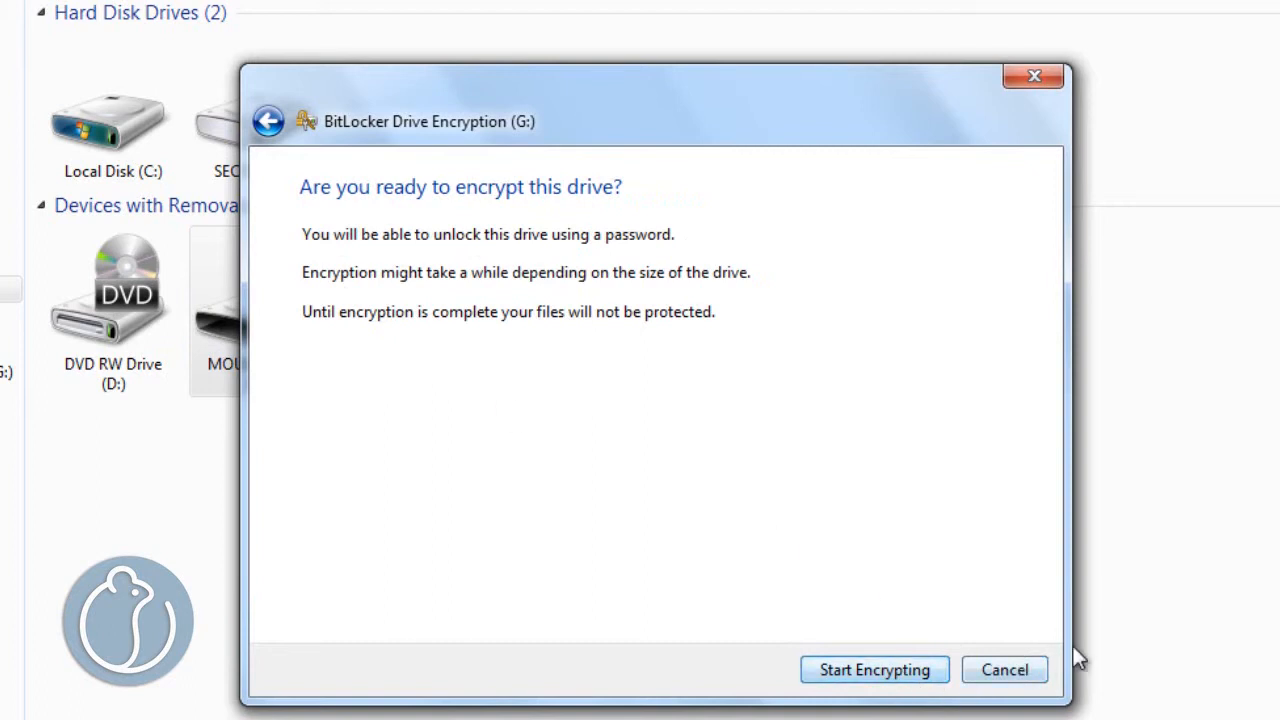
{"action": "left_click", "coordinate": [896, 680]}
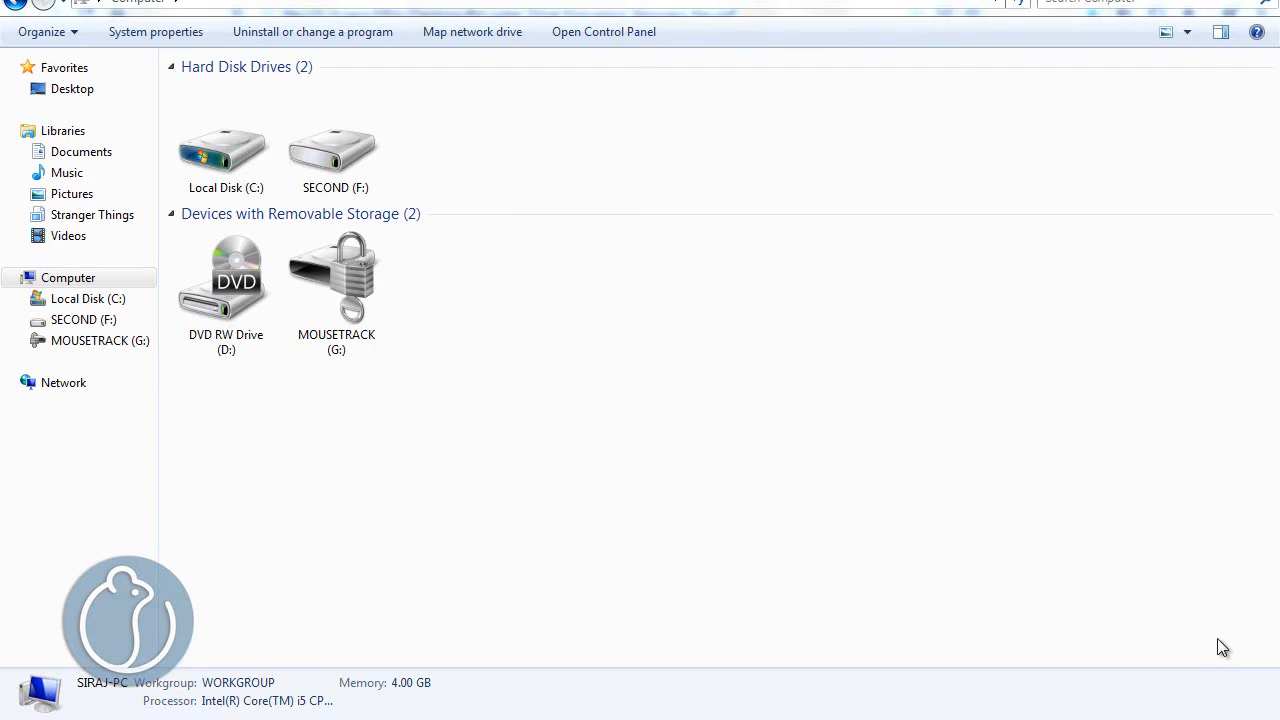
- Eject the encrypted MOUSETRACK (G:) drive
{"action": "left_click_drag", "start_coordinate": [413, 267], "coordinate": [338, 368]}
{"action": "right_click", "coordinate": [328, 325]}
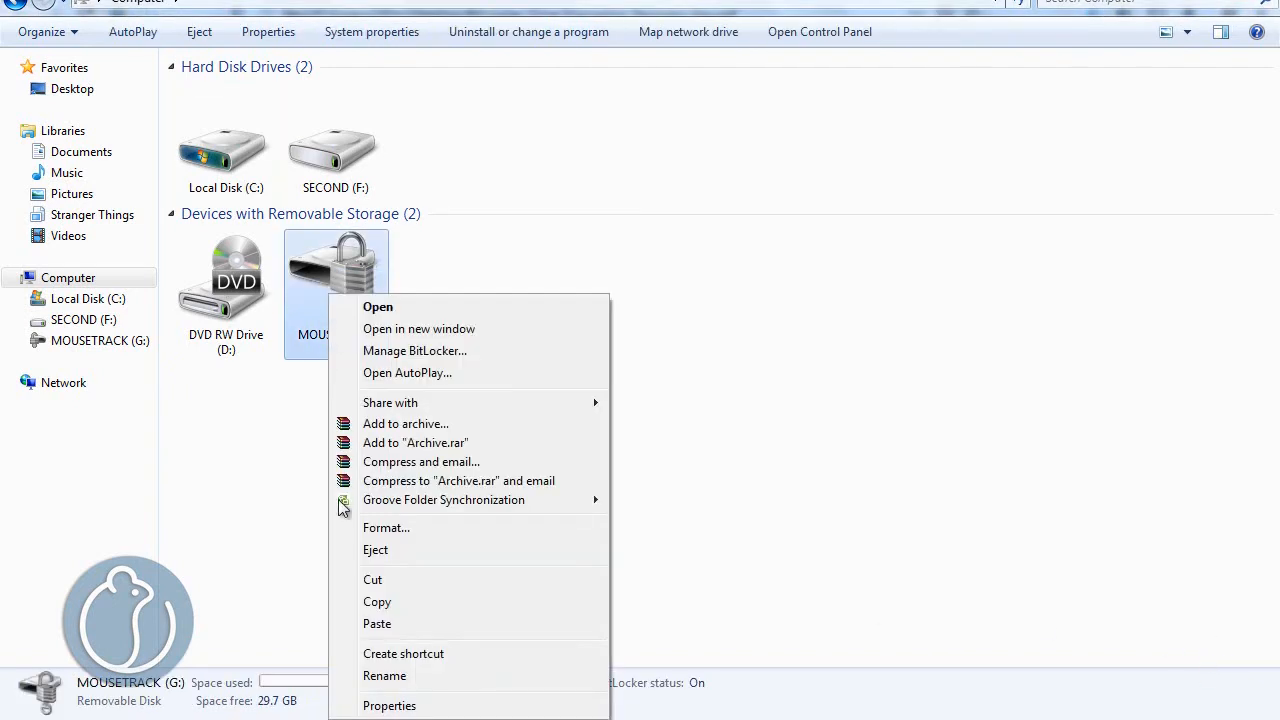
{"action": "left_click", "coordinate": [370, 548]}
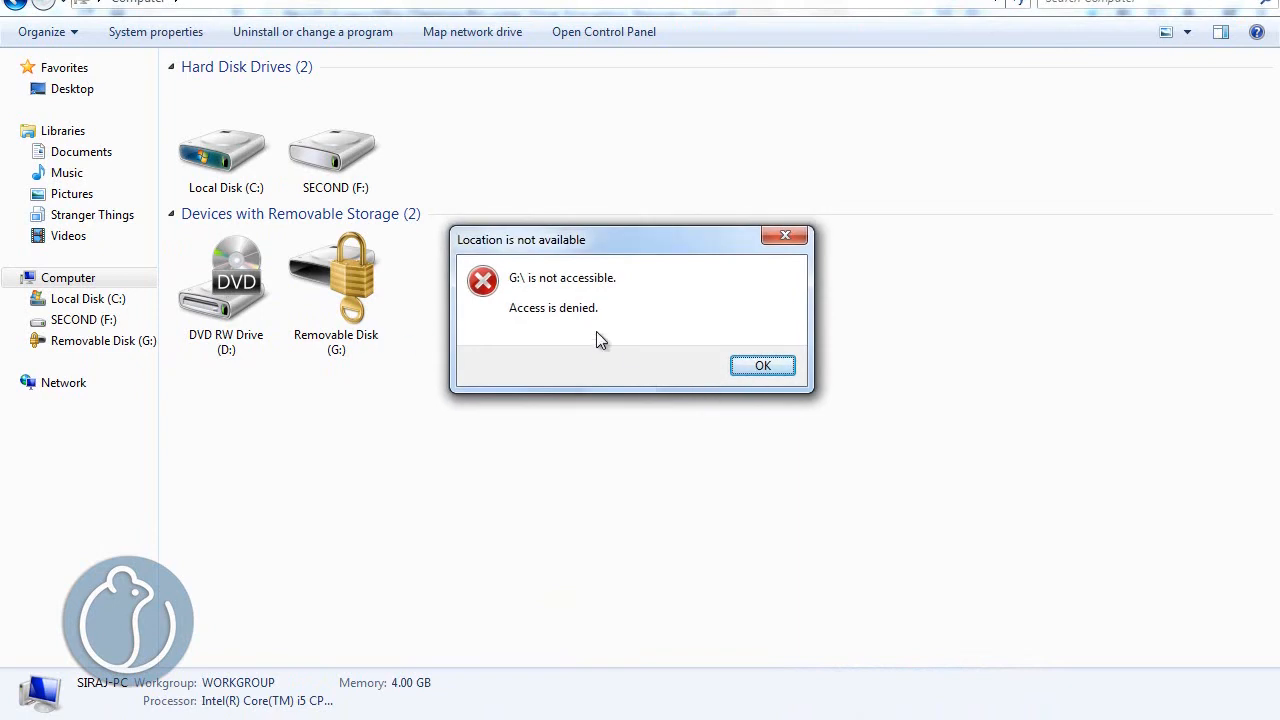
- Dismiss the access message, try to unlock Removable Disk (G:) from its BitLocker password prompt, cancel it, and deselect the drive
{"action": "left_click", "coordinate": [758, 366]}
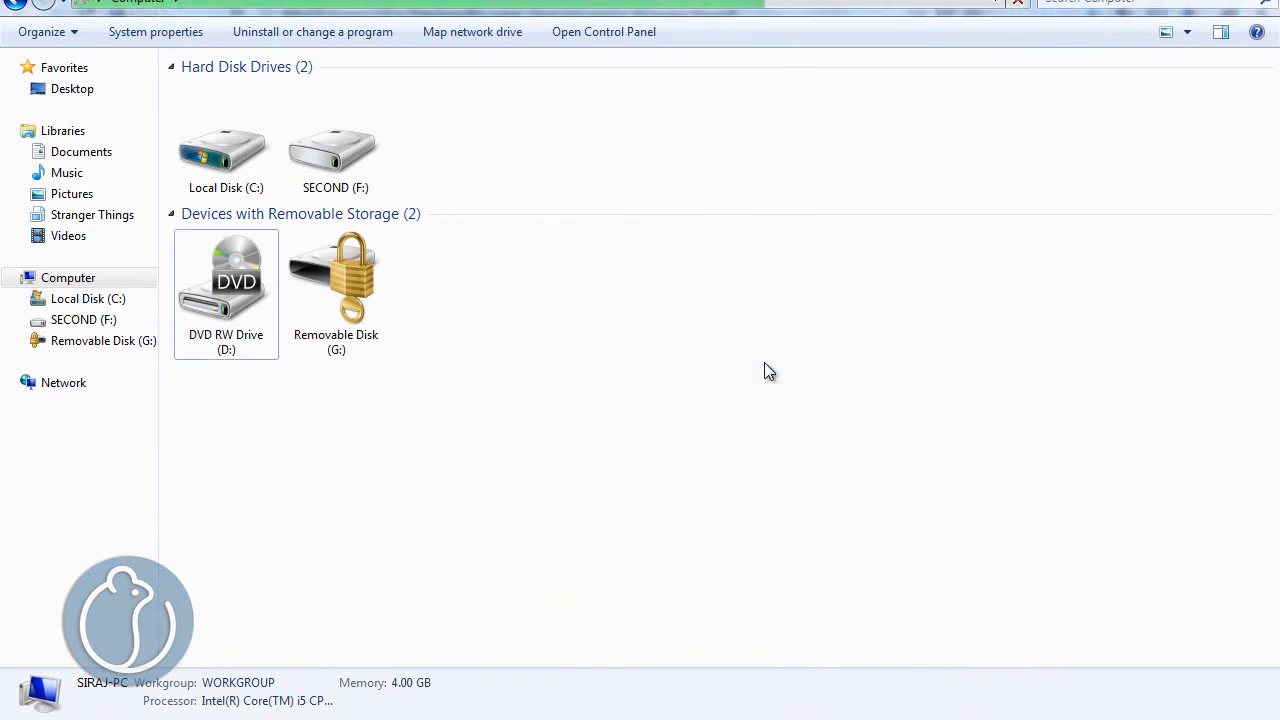
{"action": "left_click", "coordinate": [351, 303]}
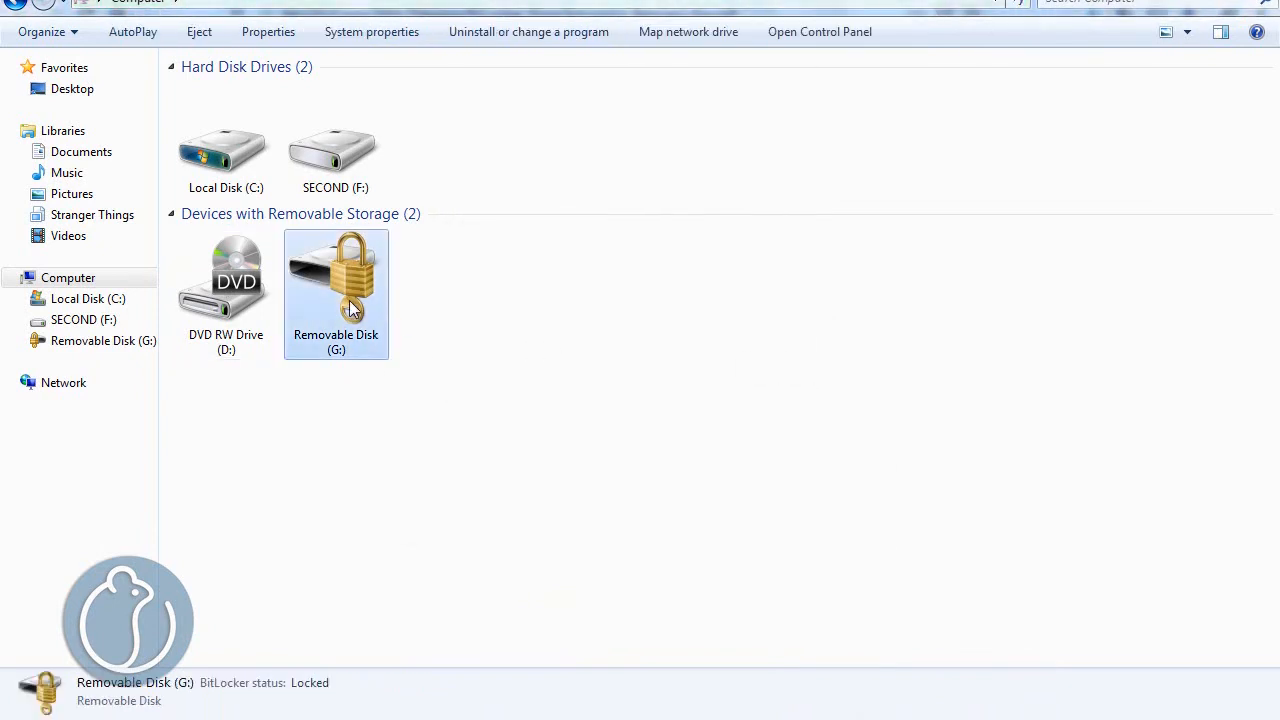
{"action": "double_click", "coordinate": [349, 300]}
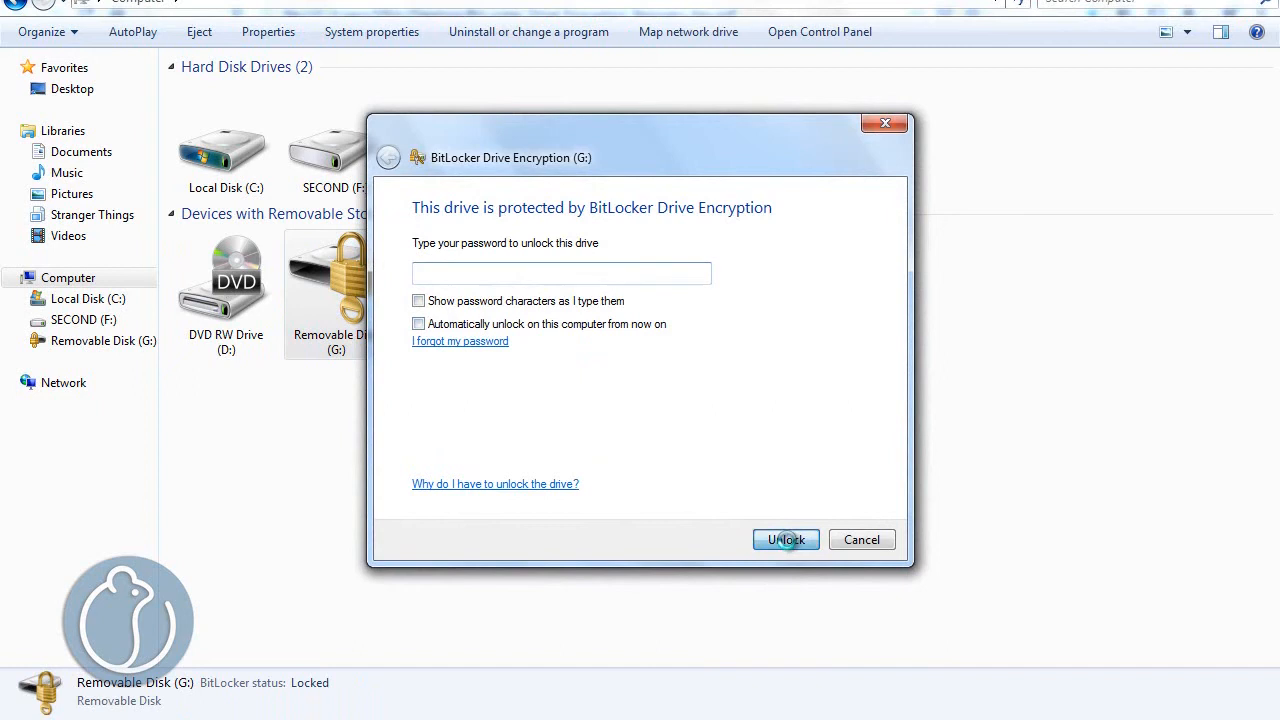
{"action": "key", "text": "Return"}
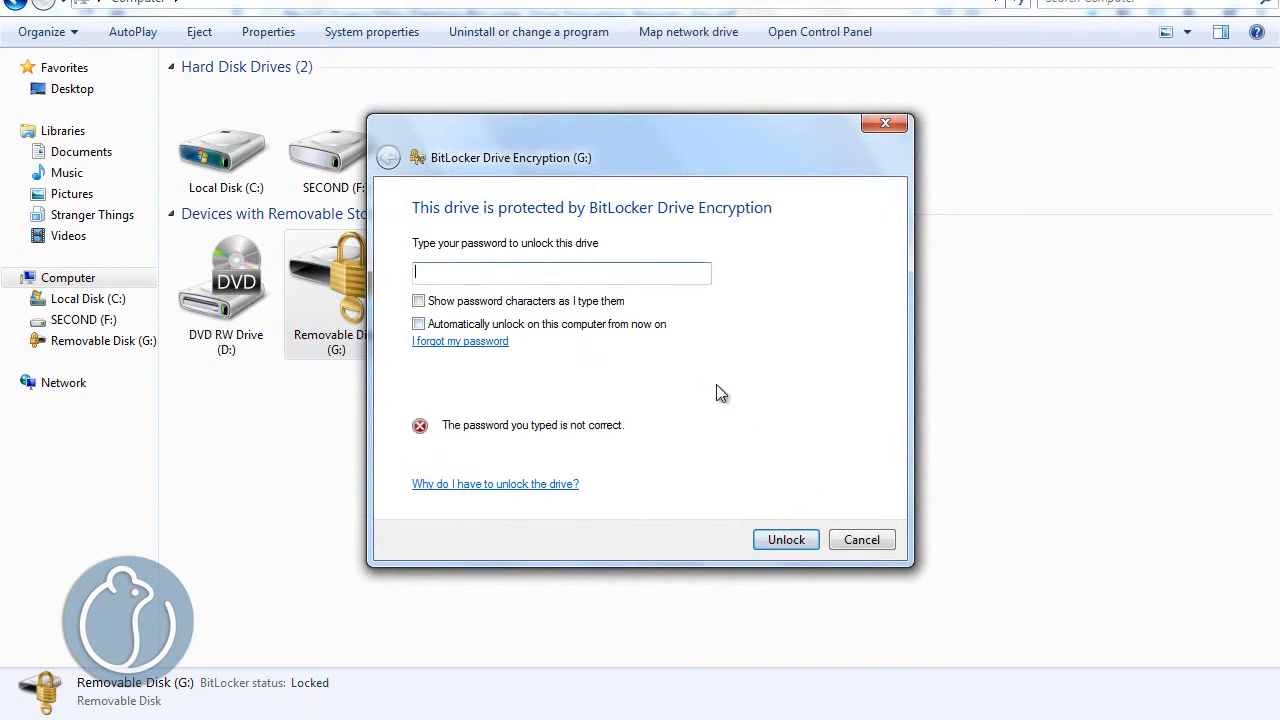
{"action": "left_click", "coordinate": [886, 540]}
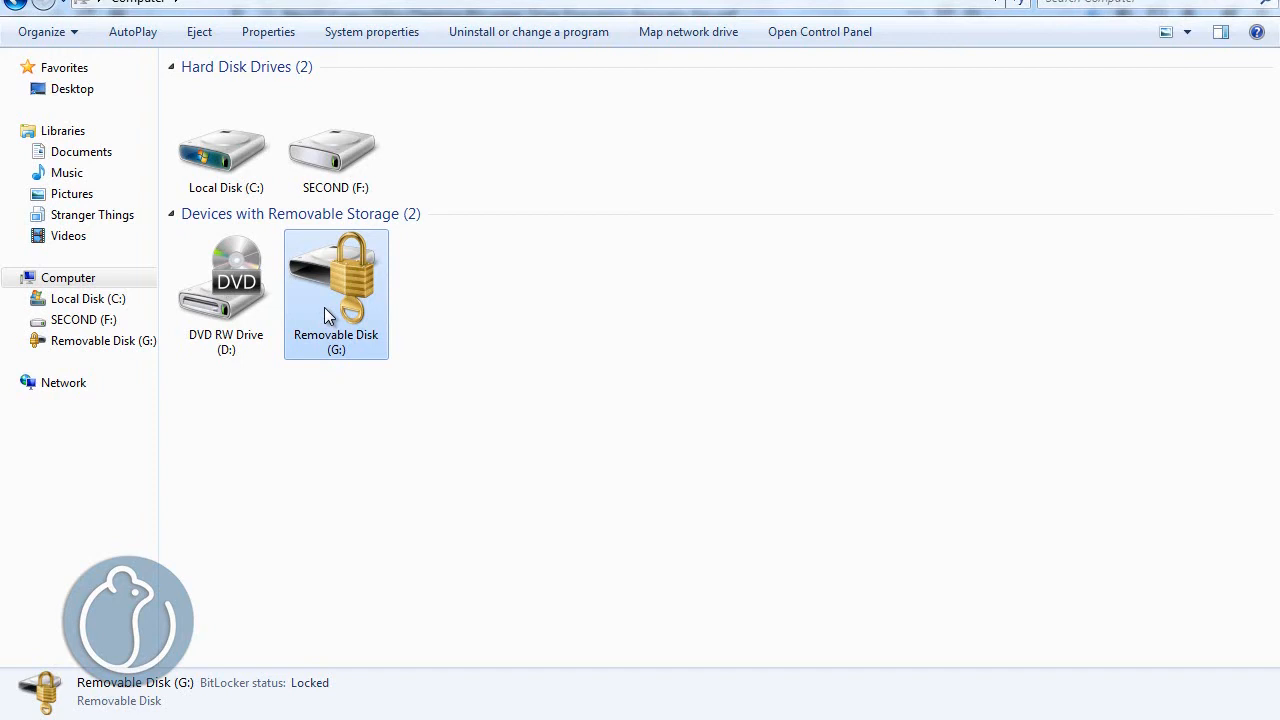
{"action": "left_click", "coordinate": [350, 445]}
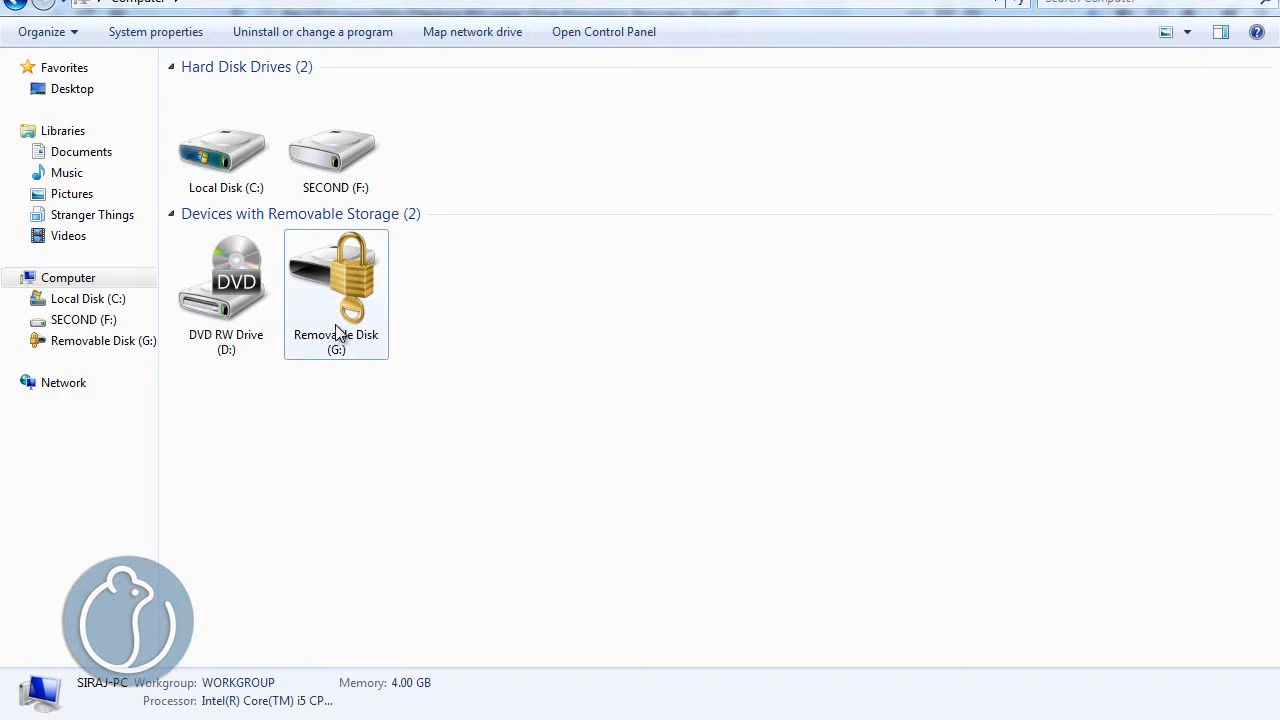
- Unlock Removable Disk (G:) with the BitLocker password, open its folder to view files, and select the MOUSETRACK INTRO video
{"action": "double_click", "coordinate": [335, 280]}
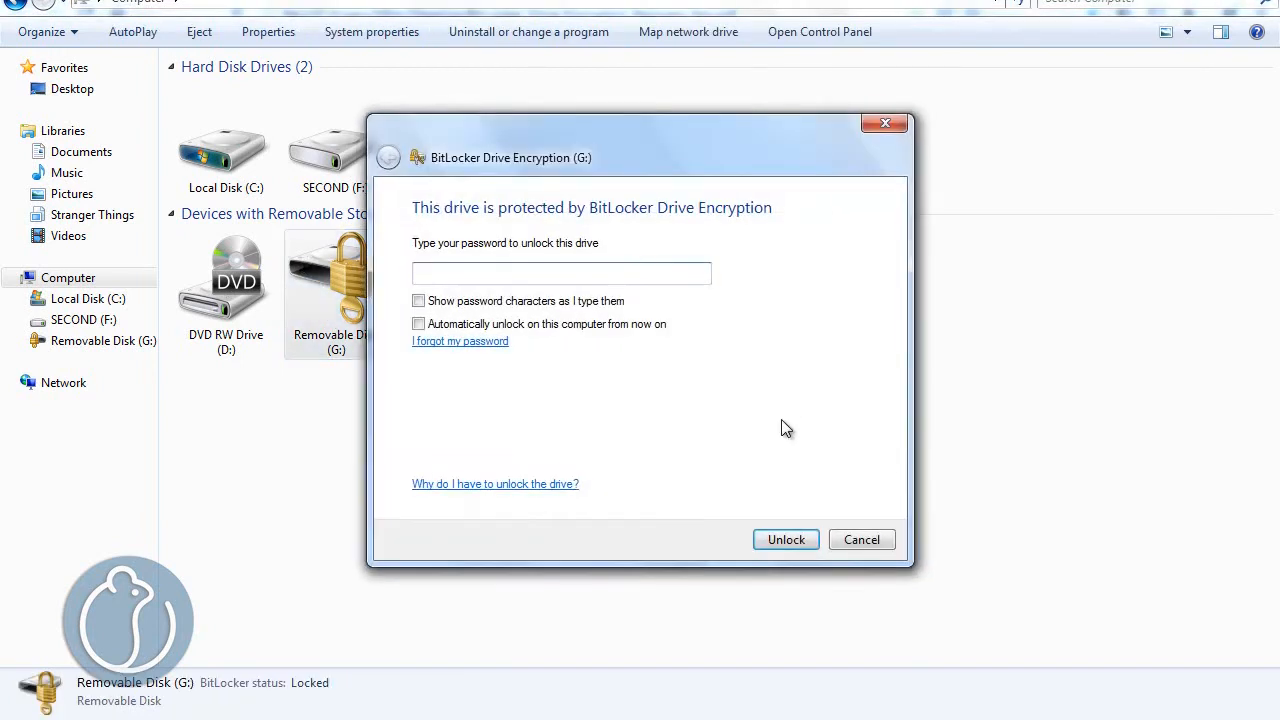
{"action": "type", "text": "•••••••••"}
{"action": "left_click", "coordinate": [768, 540]}
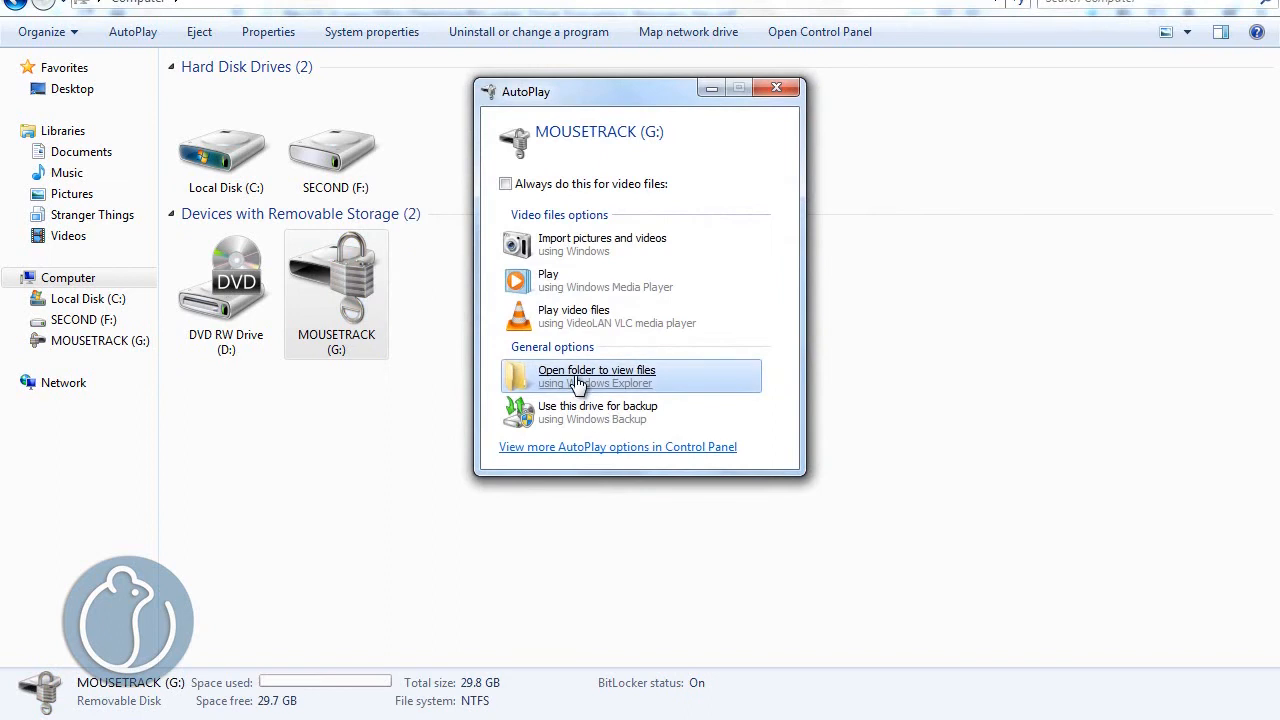
{"action": "left_click", "coordinate": [579, 378]}
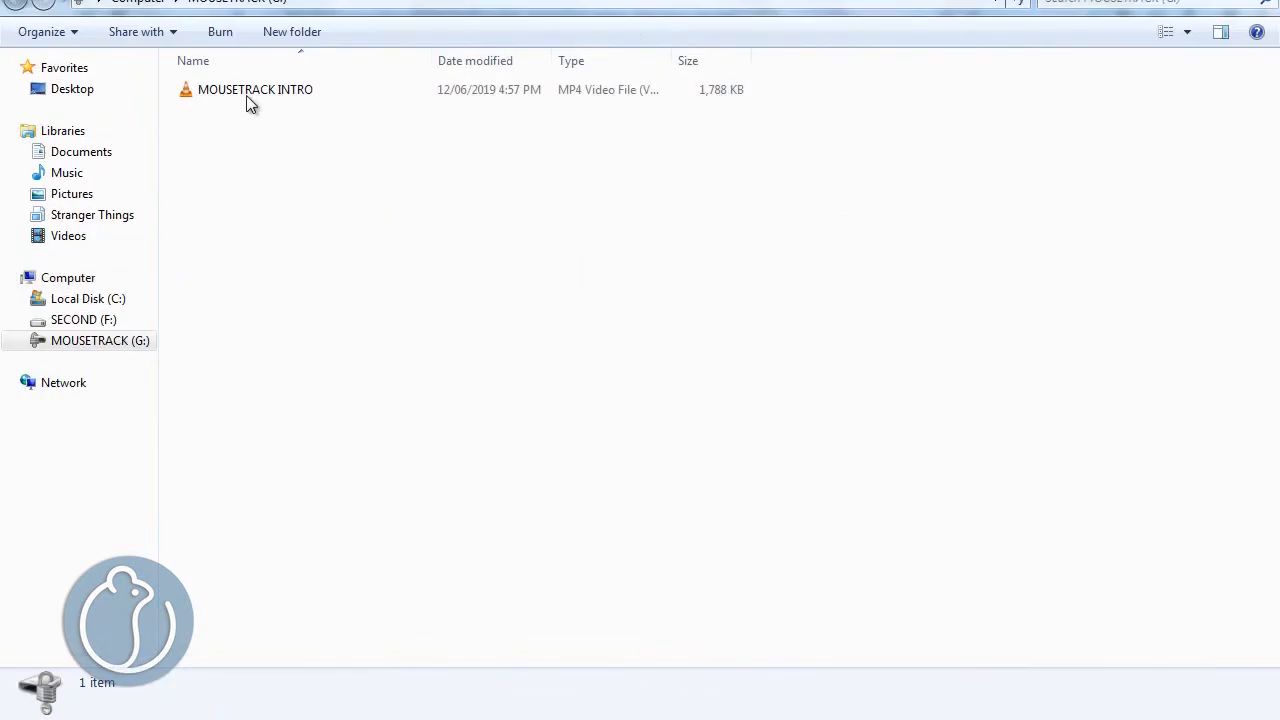
{"action": "left_click", "coordinate": [250, 96]}
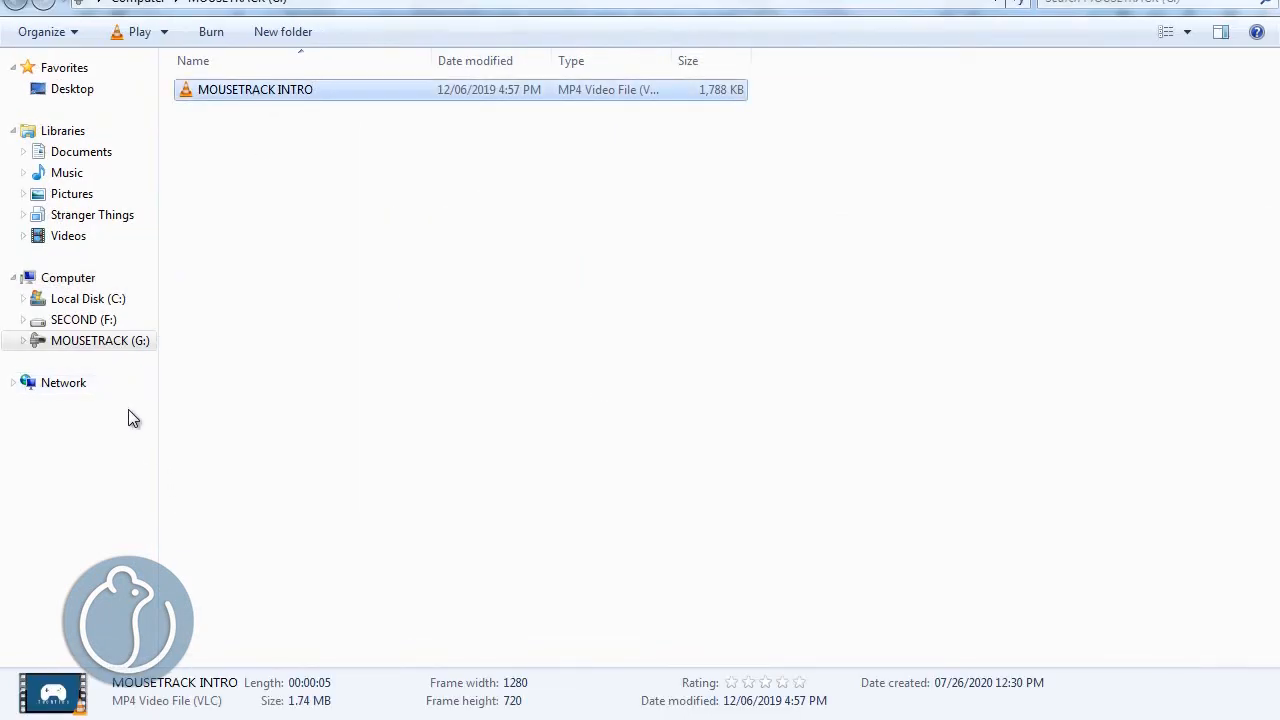
- Browse between the Computer drive list, SECOND (F:) and the unlocked MOUSETRACK (G:), finishing in the MOUSETRACK (G:) folder
{"action": "left_click", "coordinate": [112, 345]}
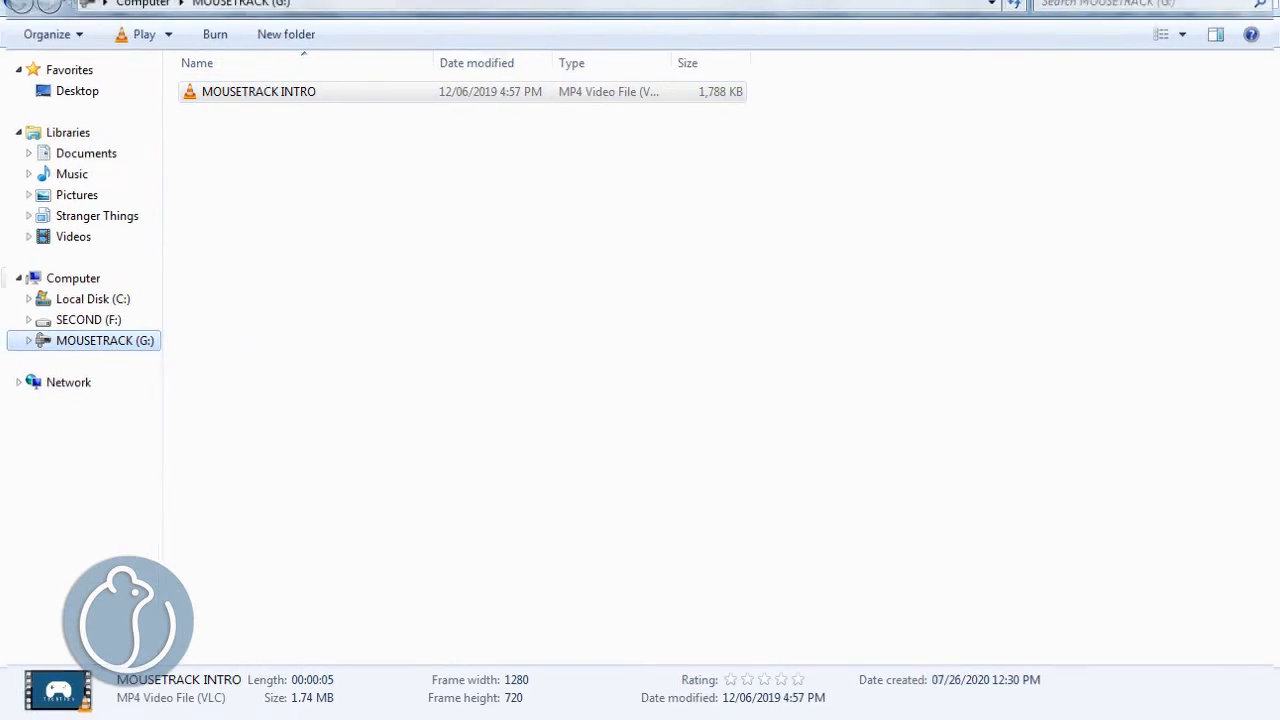
{"action": "left_click", "coordinate": [138, 2]}
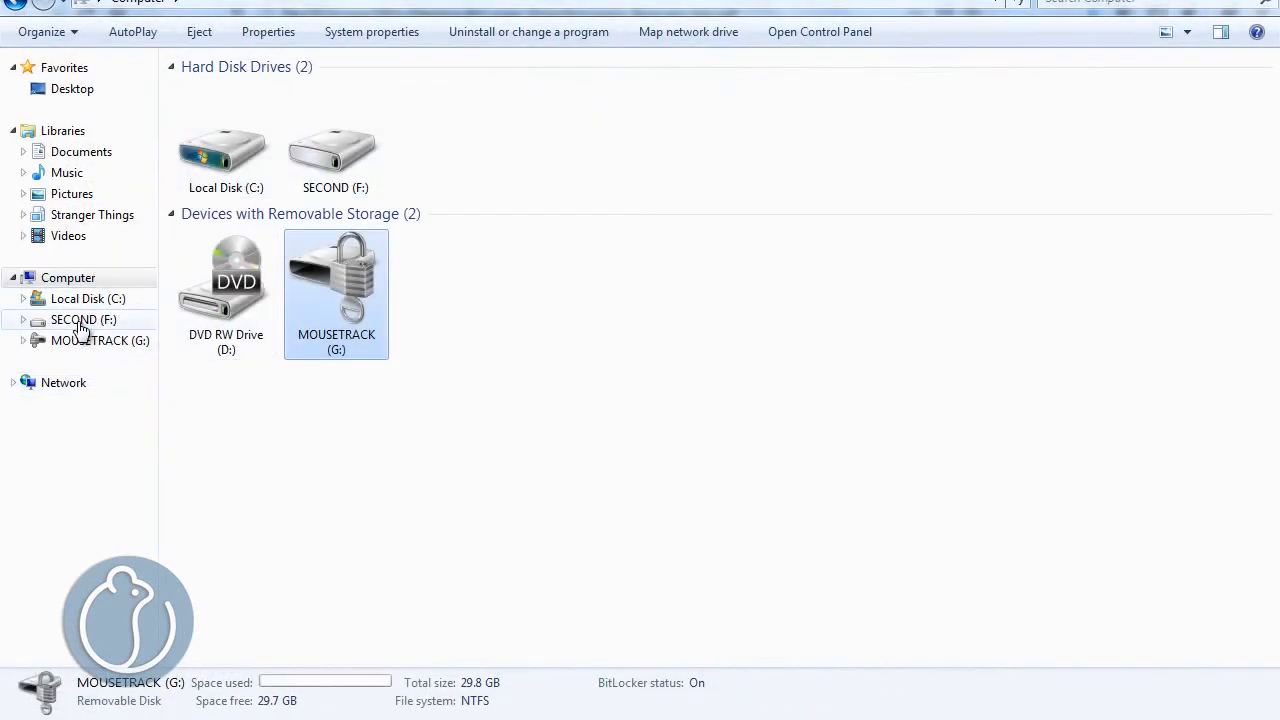
{"action": "left_click", "coordinate": [82, 320]}
{"action": "left_click", "coordinate": [80, 281]}
{"action": "double_click", "coordinate": [345, 292]}
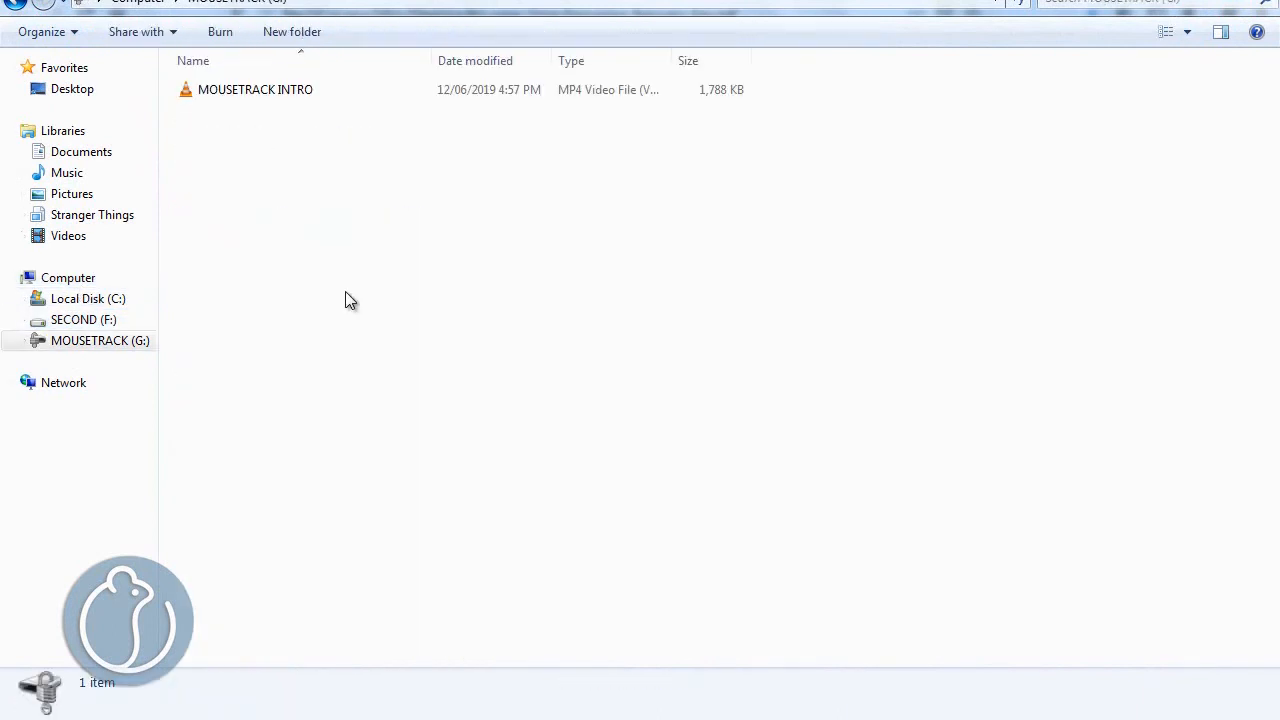
{"action": "left_click", "coordinate": [75, 320]}
{"action": "left_click", "coordinate": [80, 341]}
- Examine the BitLocker management options for MOUSETRACK (G:) and close them without changing anything
{"action": "right_click", "coordinate": [100, 345]}
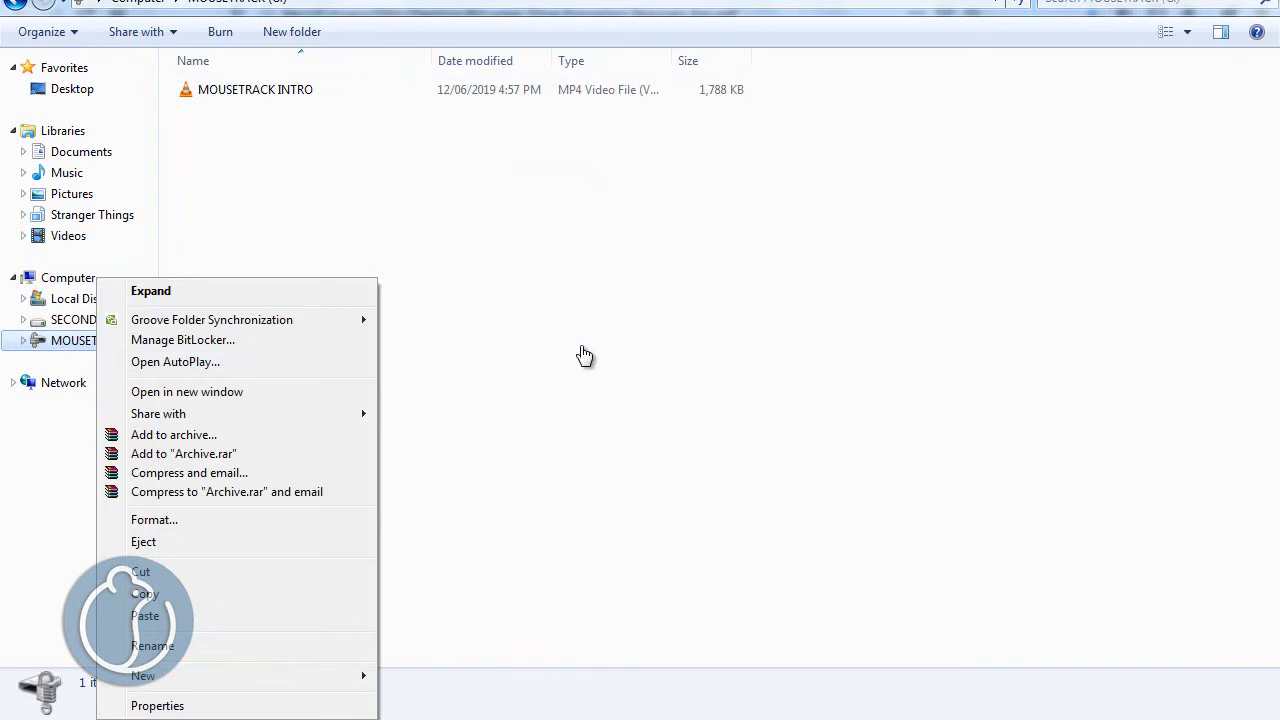
{"action": "left_click", "coordinate": [586, 357]}
{"action": "right_click", "coordinate": [118, 350]}
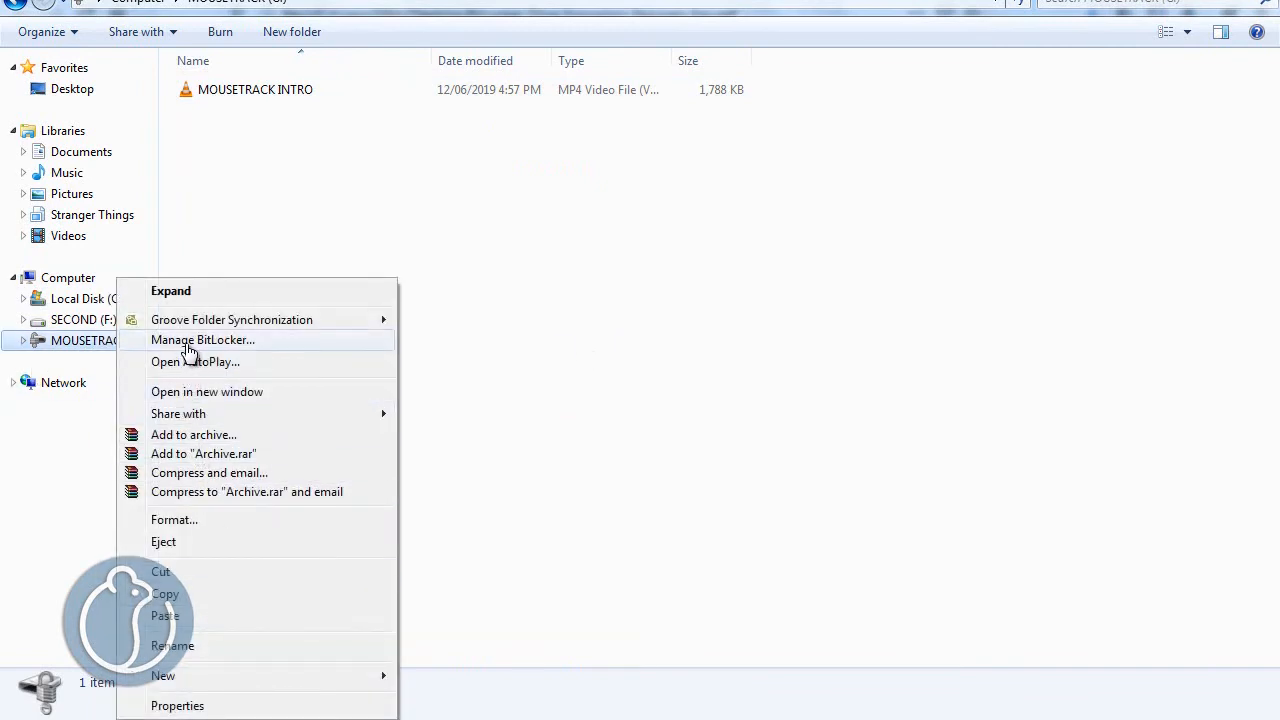
{"action": "left_click", "coordinate": [192, 341]}
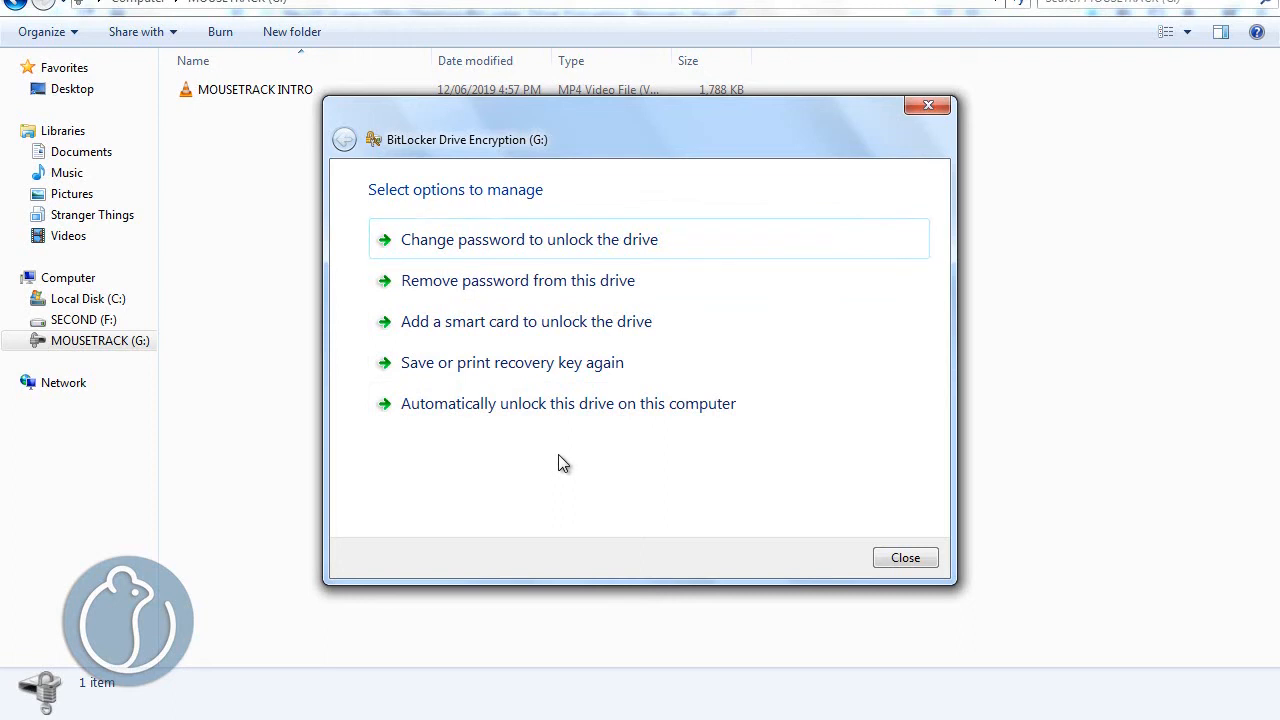
{"action": "left_click", "coordinate": [910, 566]}
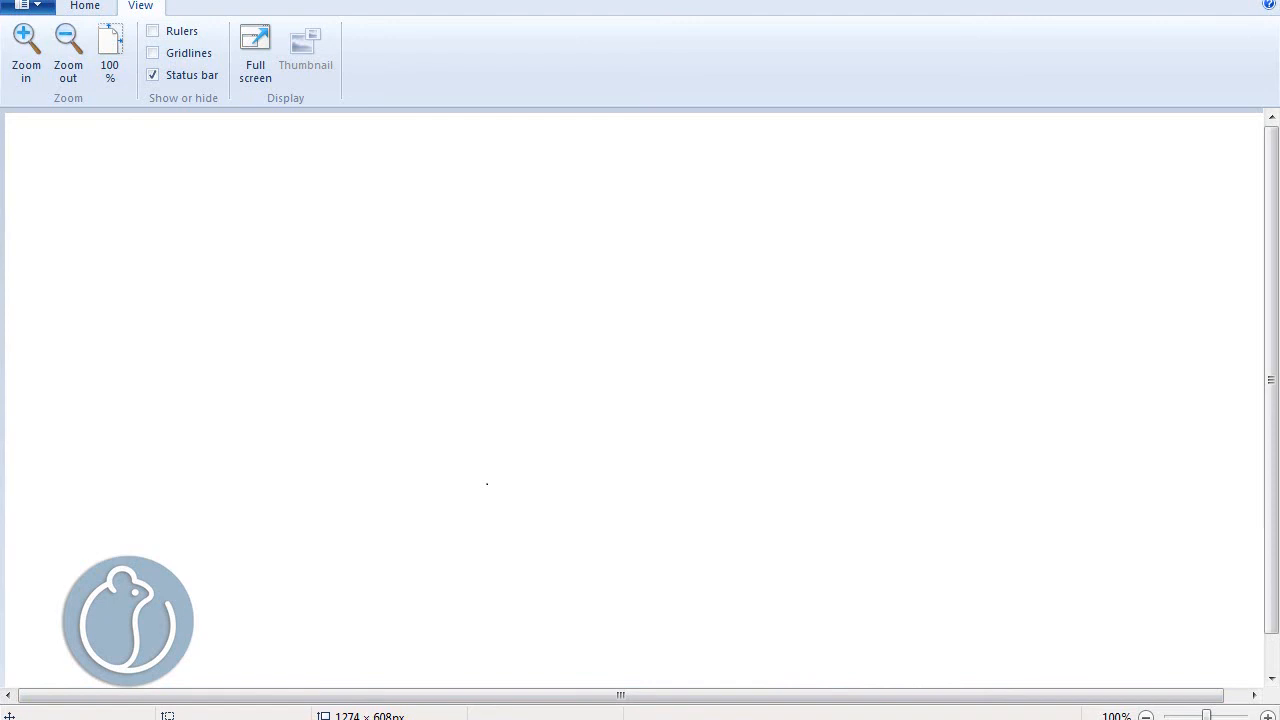
- Open a new maximized Windows Explorer window and show the Libraries as medium icons
{"action": "key", "text": "super"}
{"action": "right_click", "coordinate": [23, 719]}
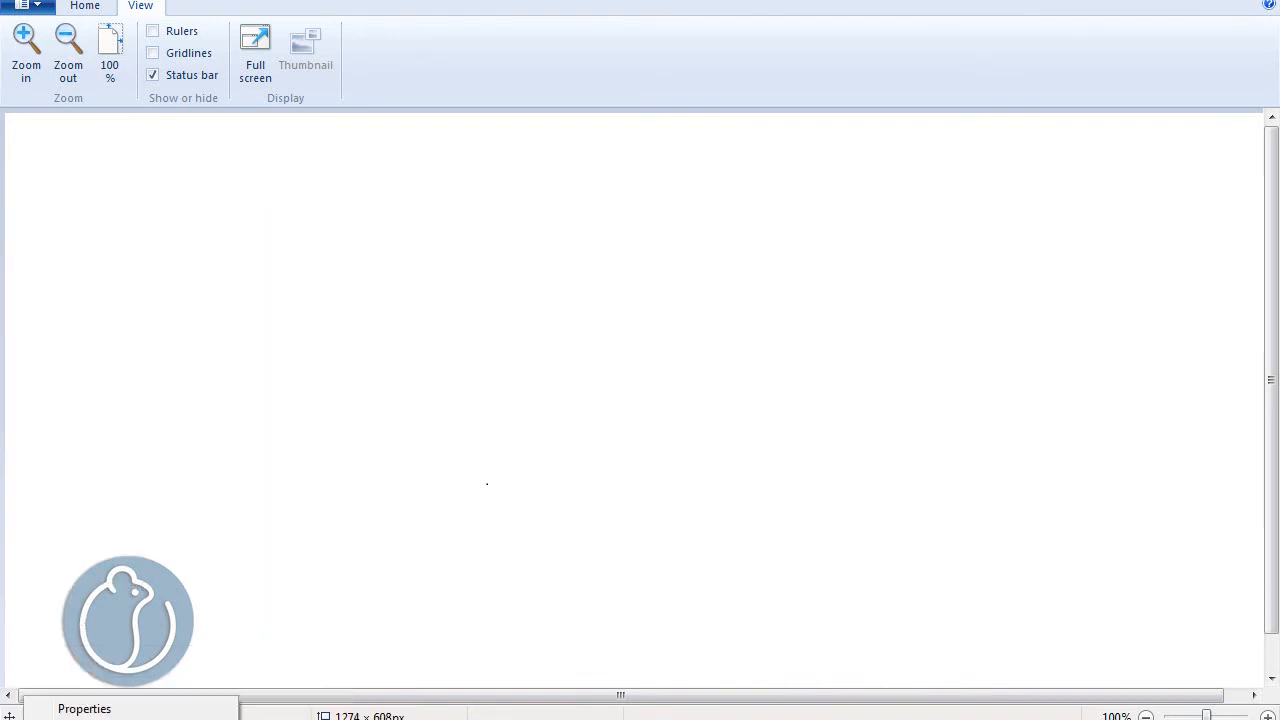
{"action": "left_click", "coordinate": [100, 719]}
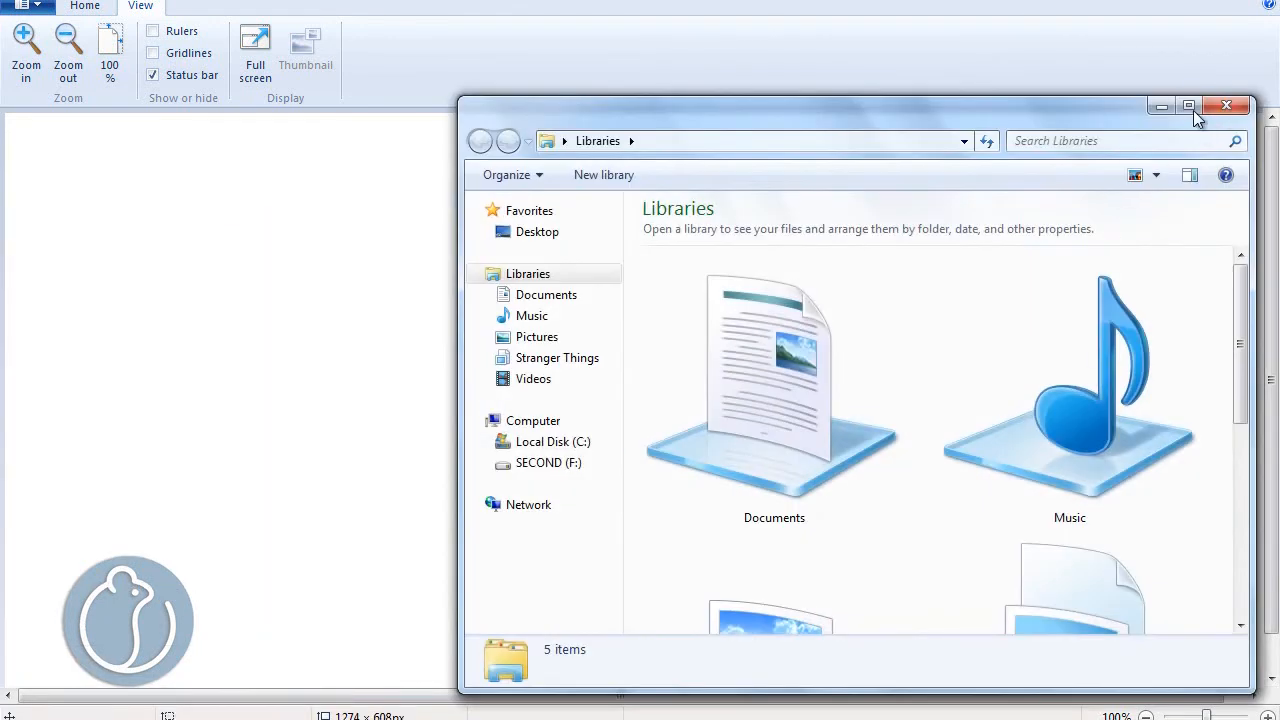
{"action": "left_click", "coordinate": [1196, 110]}
{"action": "left_click", "coordinate": [1188, 46]}
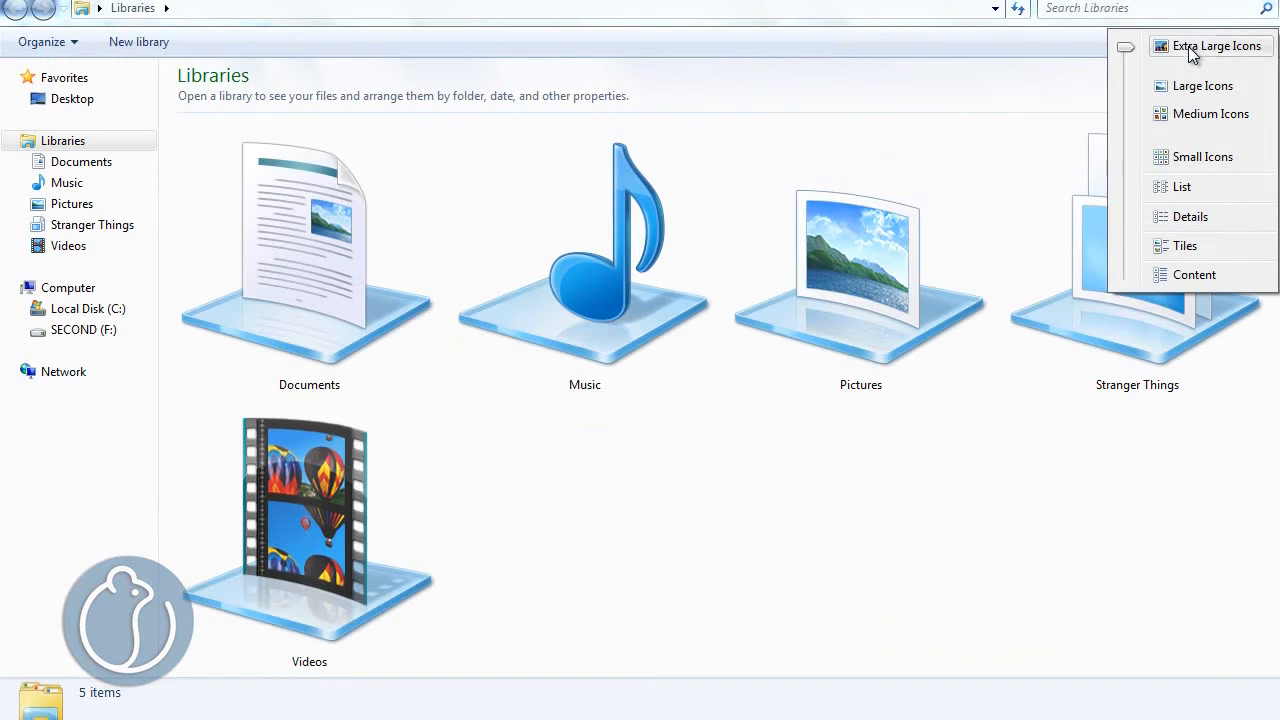
{"action": "left_click", "coordinate": [1196, 110]}
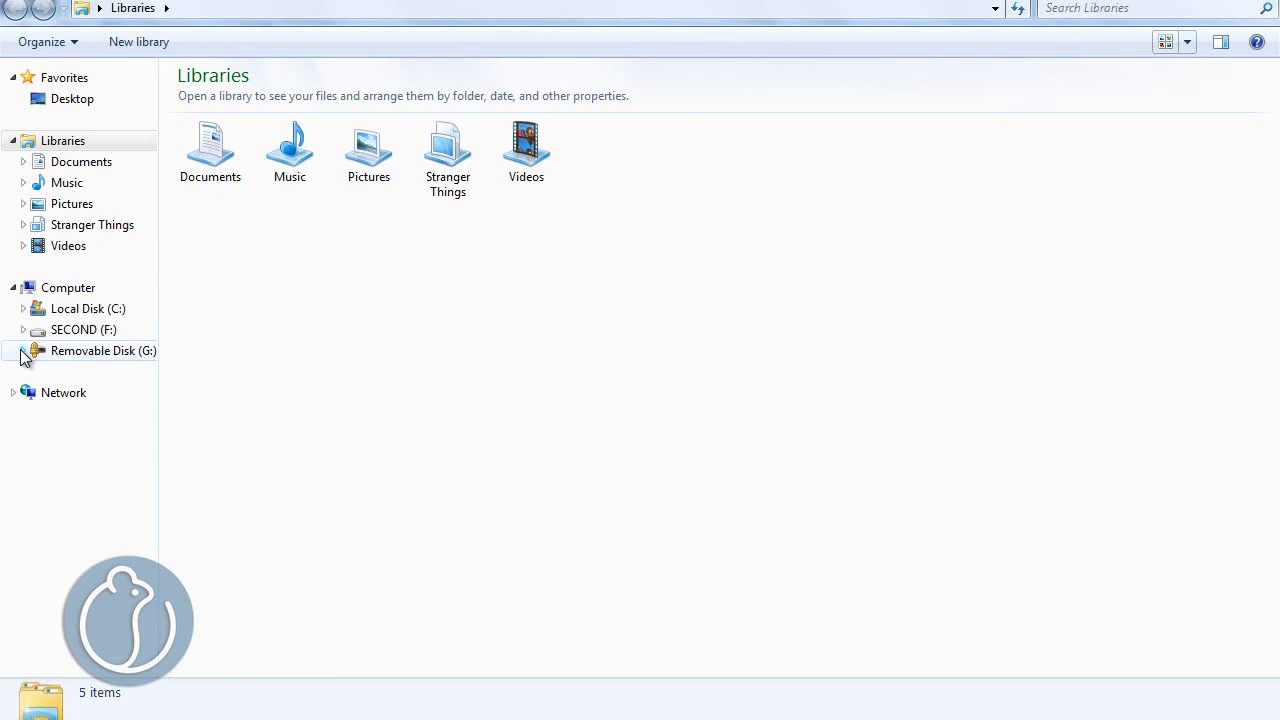
- Go to Computer and show its drives as large icons
{"action": "left_click", "coordinate": [60, 290]}
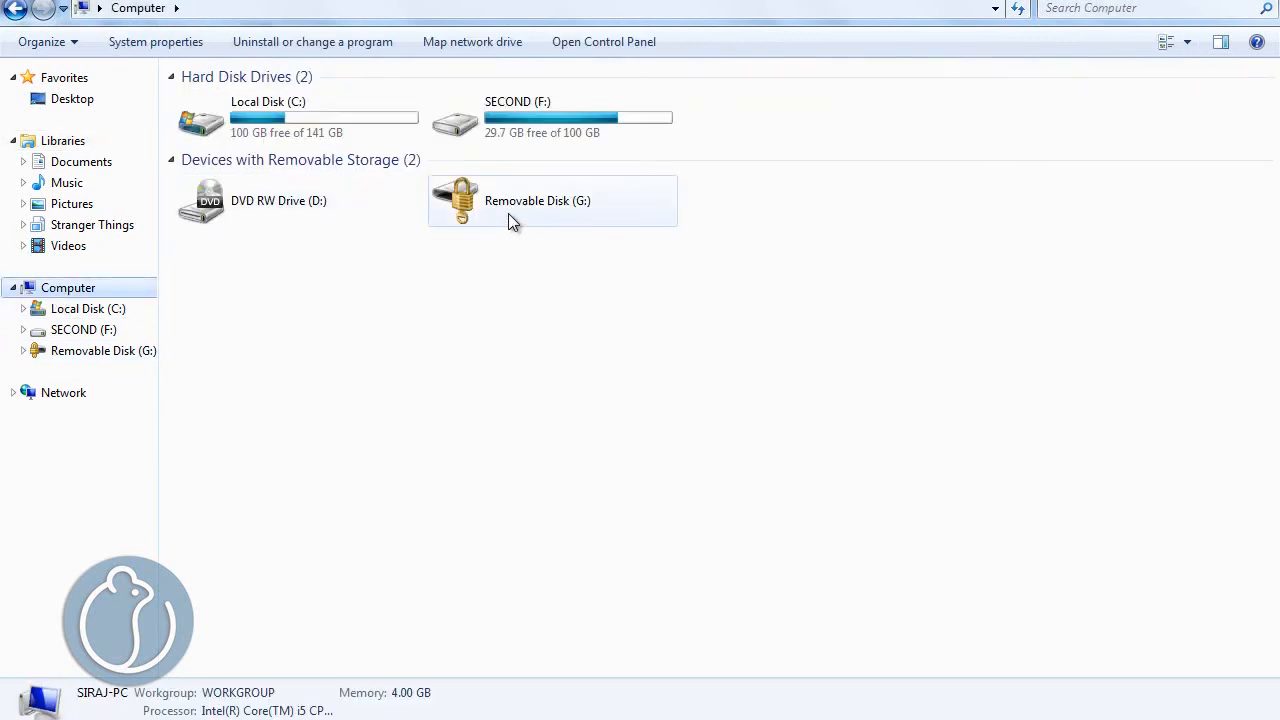
{"action": "left_click", "coordinate": [1187, 42]}
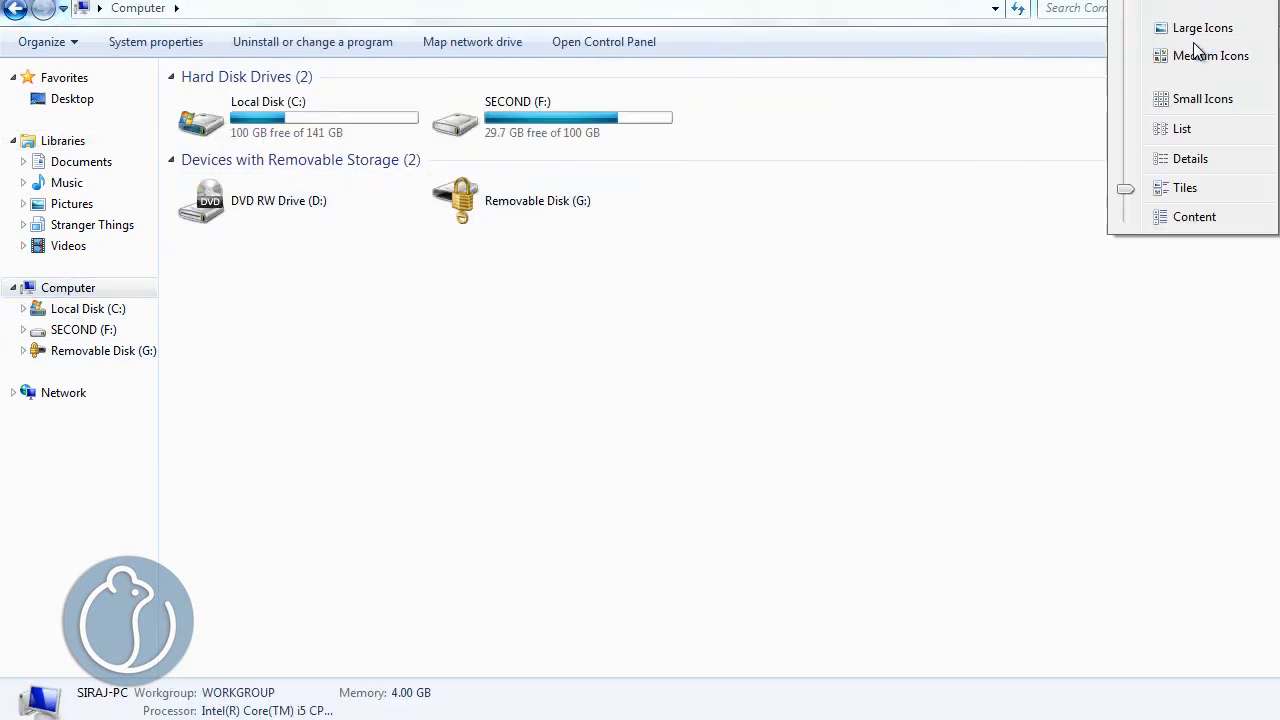
{"action": "left_click", "coordinate": [1198, 4]}
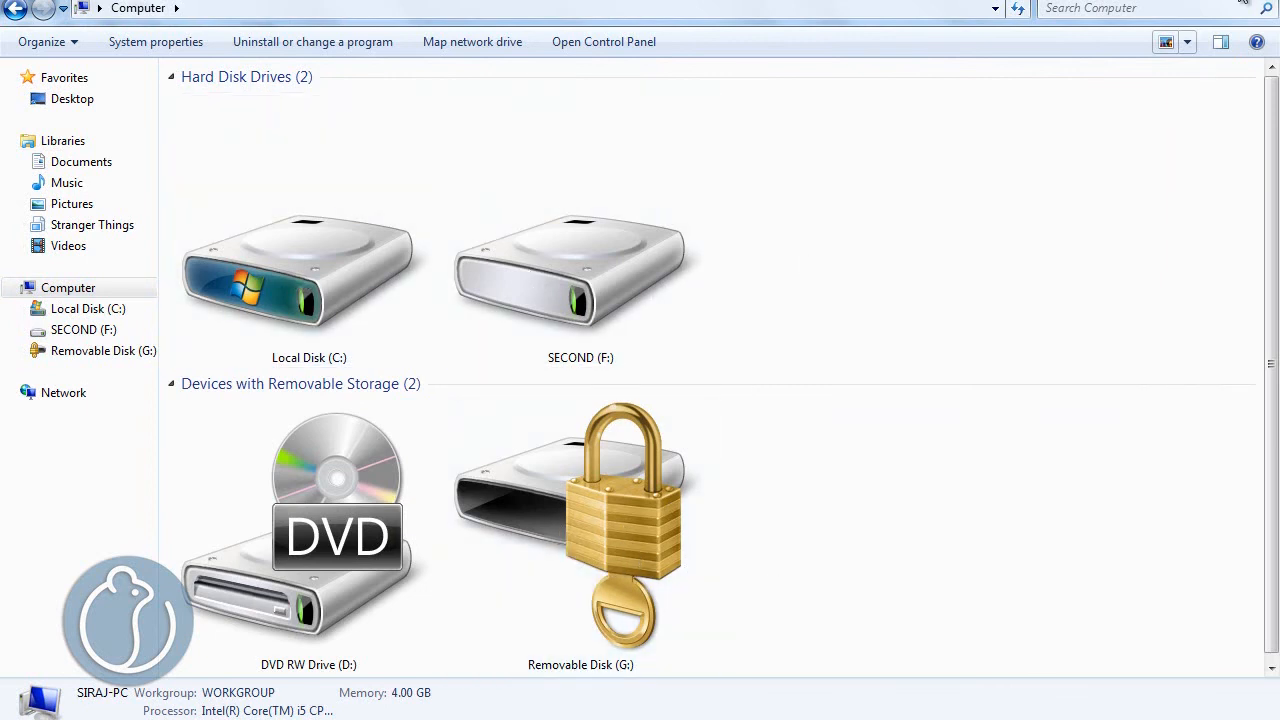
{"action": "left_click", "coordinate": [1172, 42]}
{"action": "left_click", "coordinate": [1188, 42]}
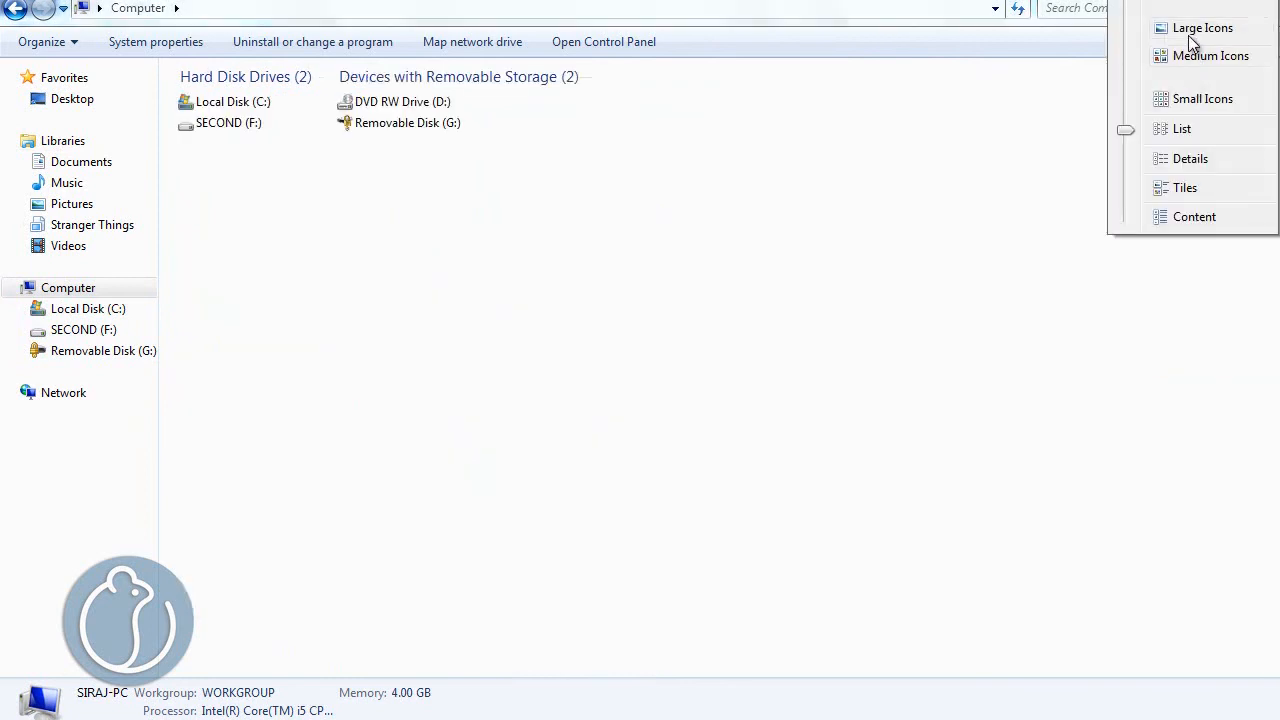
{"action": "left_click", "coordinate": [1130, 54]}
- Unlock the second encrypted Removable Disk (G:) with its BitLocker password and open its folder to view the files
{"action": "right_click", "coordinate": [353, 302]}
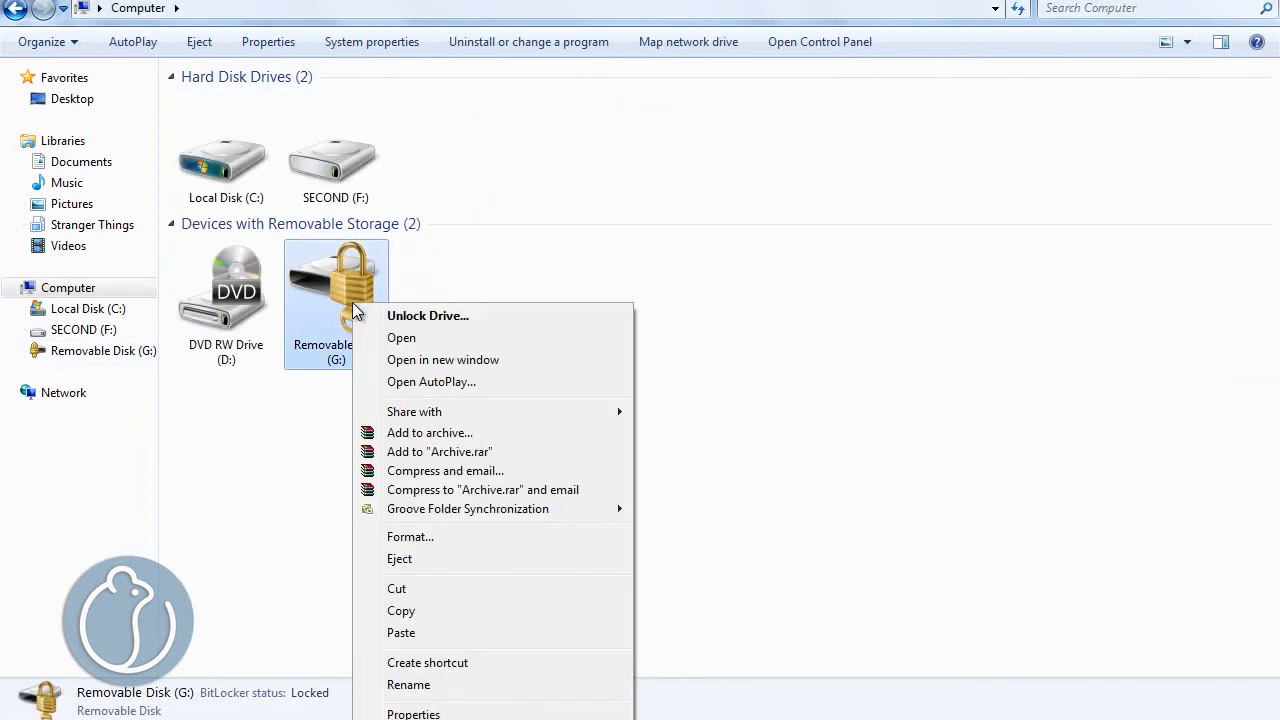
{"action": "left_click", "coordinate": [447, 316]}
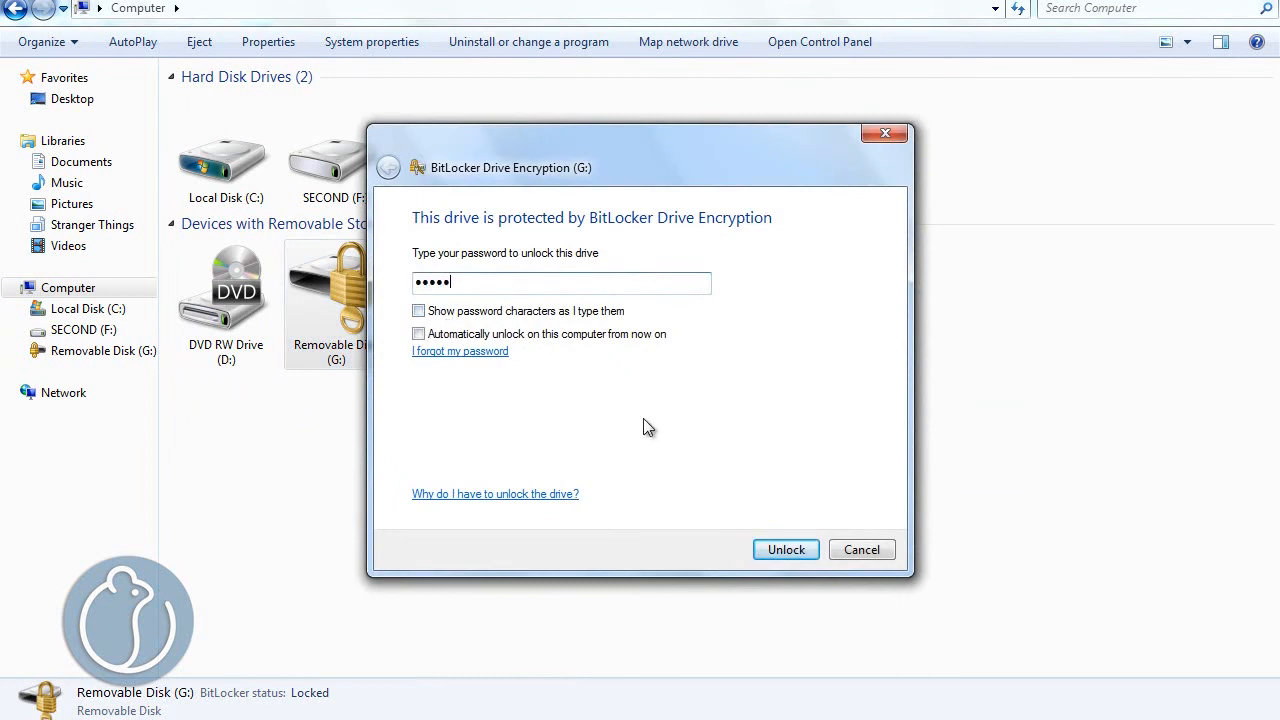
{"action": "key", "text": "ctrl+a"}
{"action": "type", "text": "••"}
{"action": "left_click", "coordinate": [792, 551]}
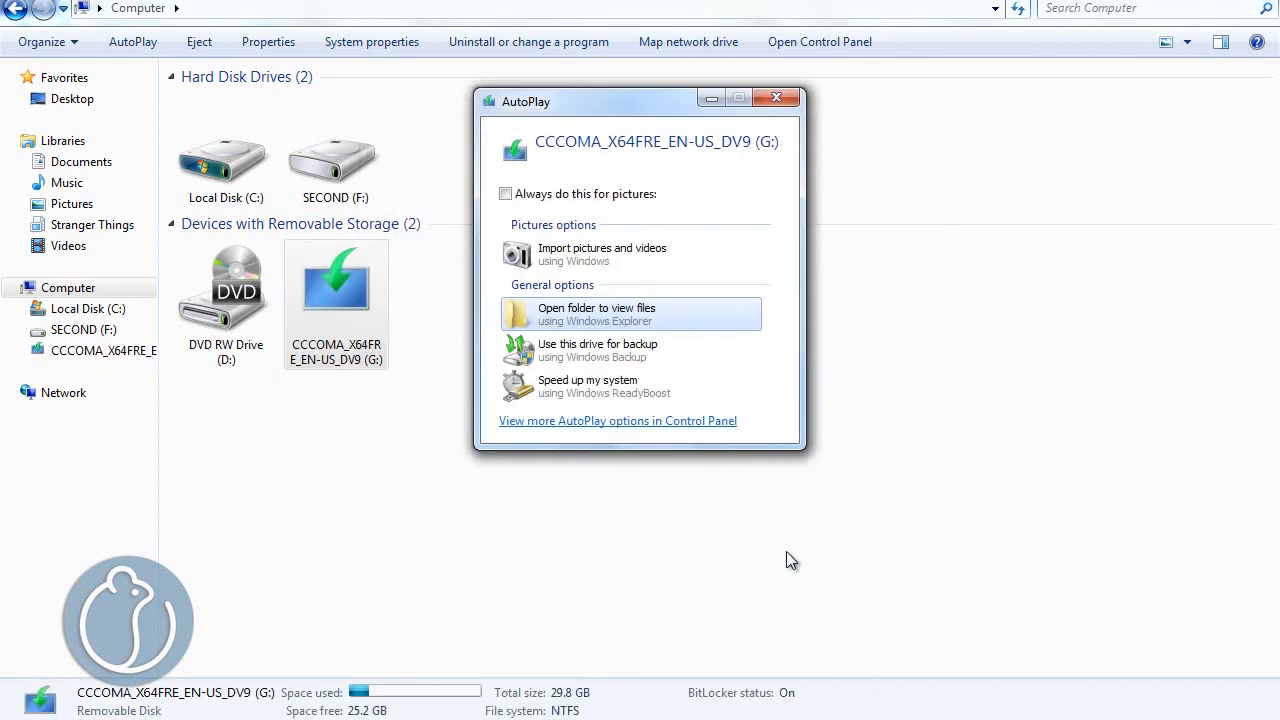
{"action": "left_click", "coordinate": [556, 314]}
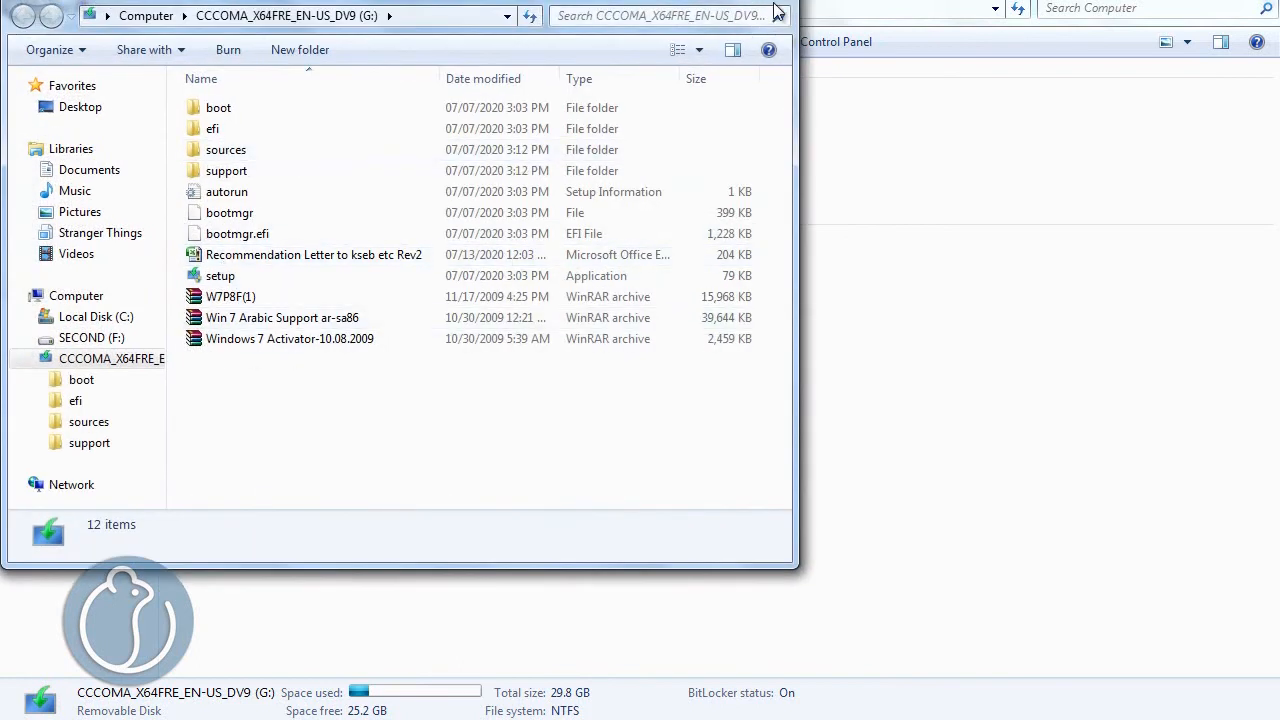
{"action": "left_click", "coordinate": [768, 3]}
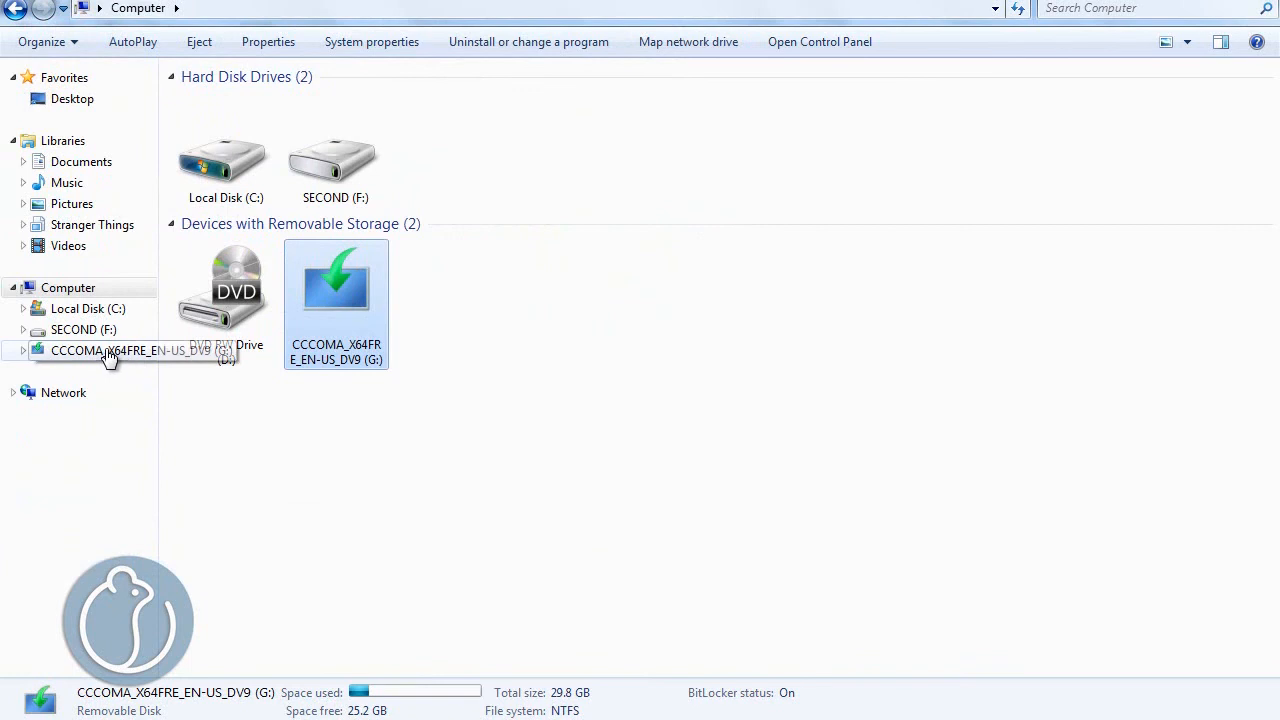
{"action": "left_click", "coordinate": [108, 354]}
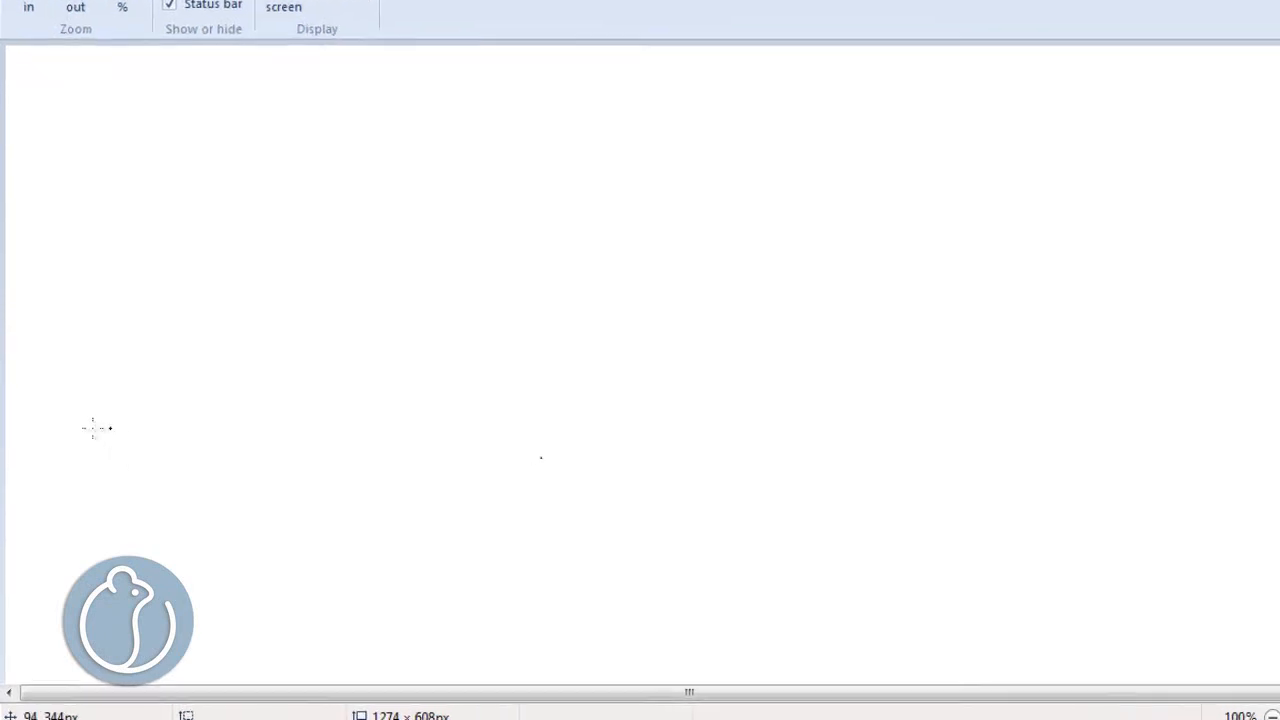
- Search Windows for "bitloc", open Manage BitLocker, and review the G: drive's management options before closing them
{"action": "key", "text": "super"}
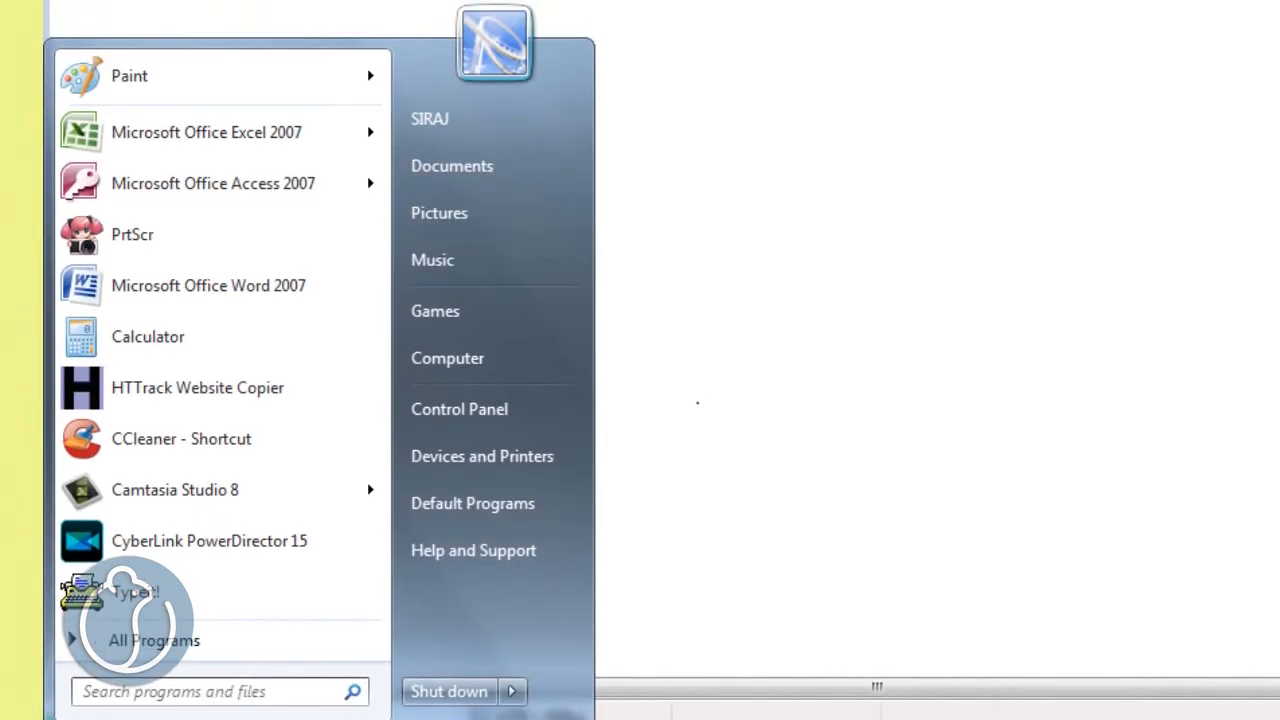
{"action": "type", "text": "bitloc"}
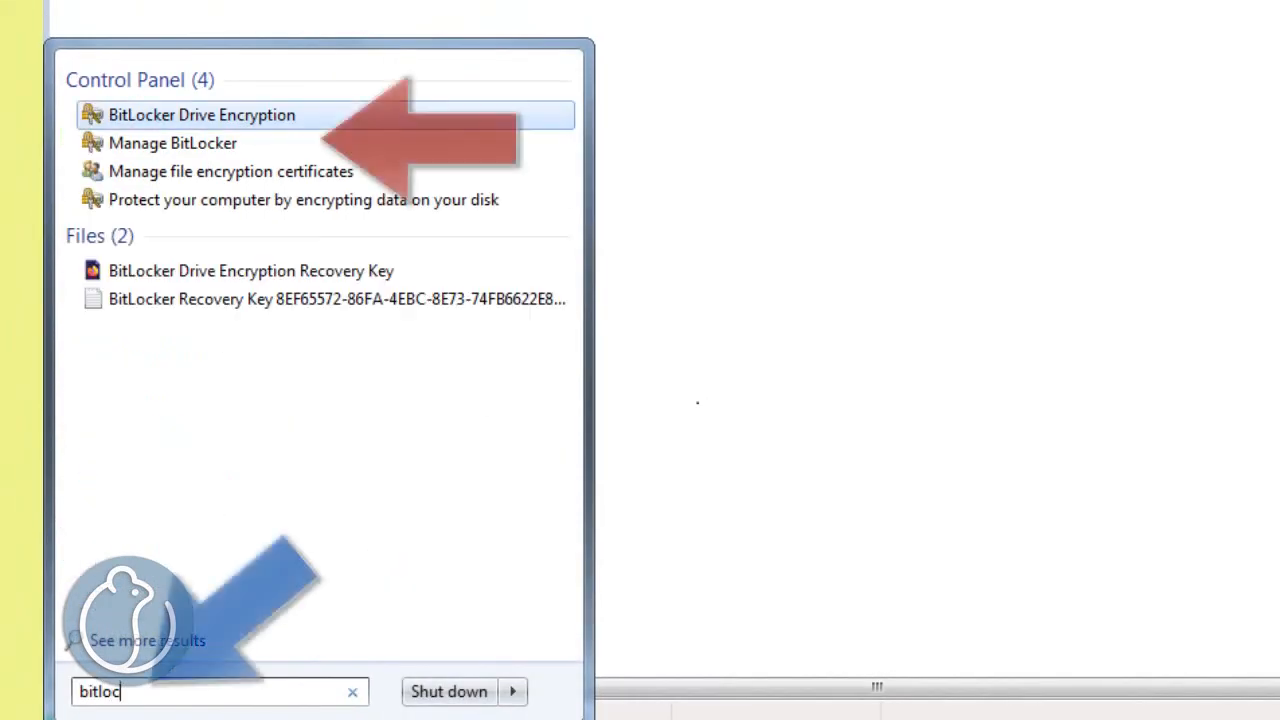
{"action": "left_click", "coordinate": [158, 143]}
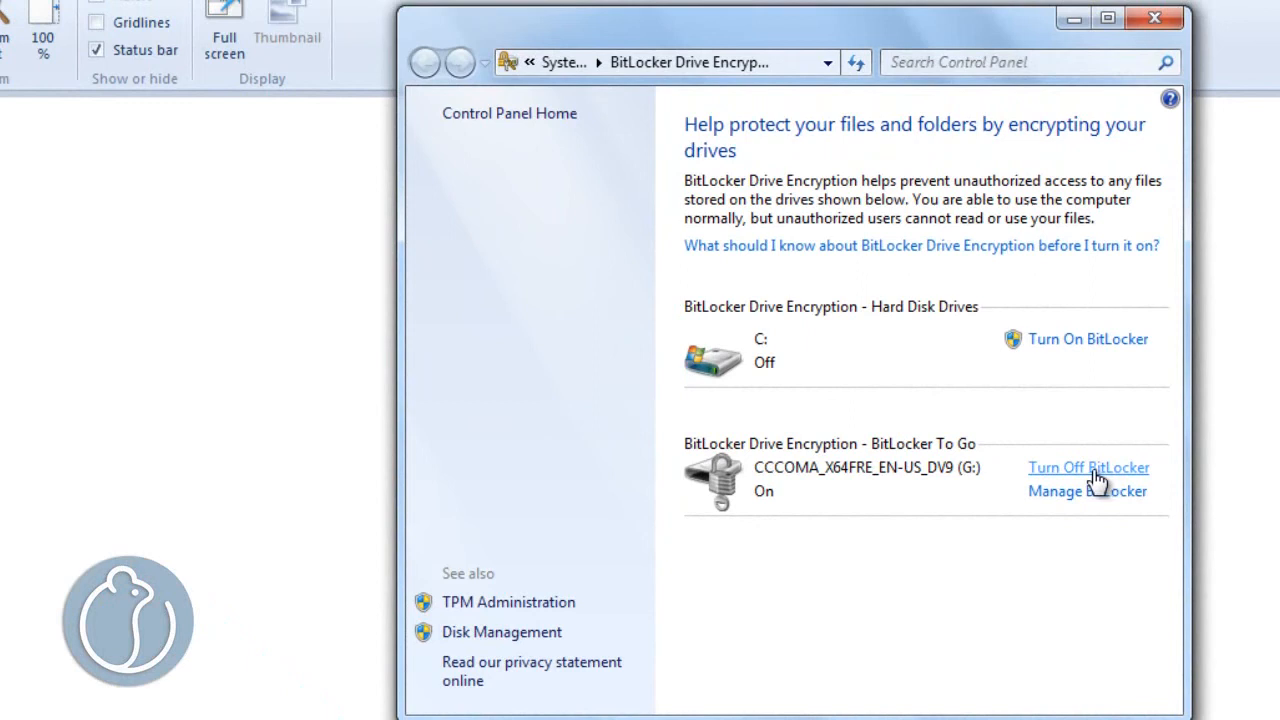
{"action": "left_click", "coordinate": [1100, 495]}
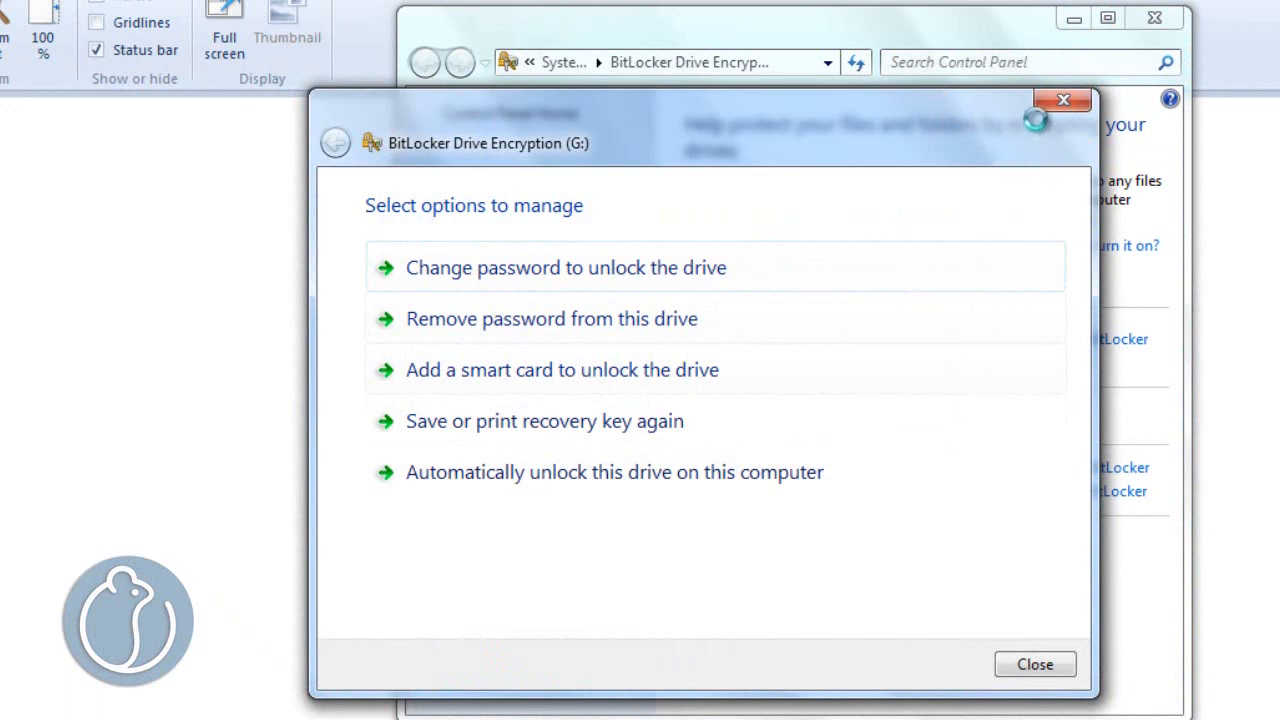
{"action": "left_click", "coordinate": [1060, 100]}
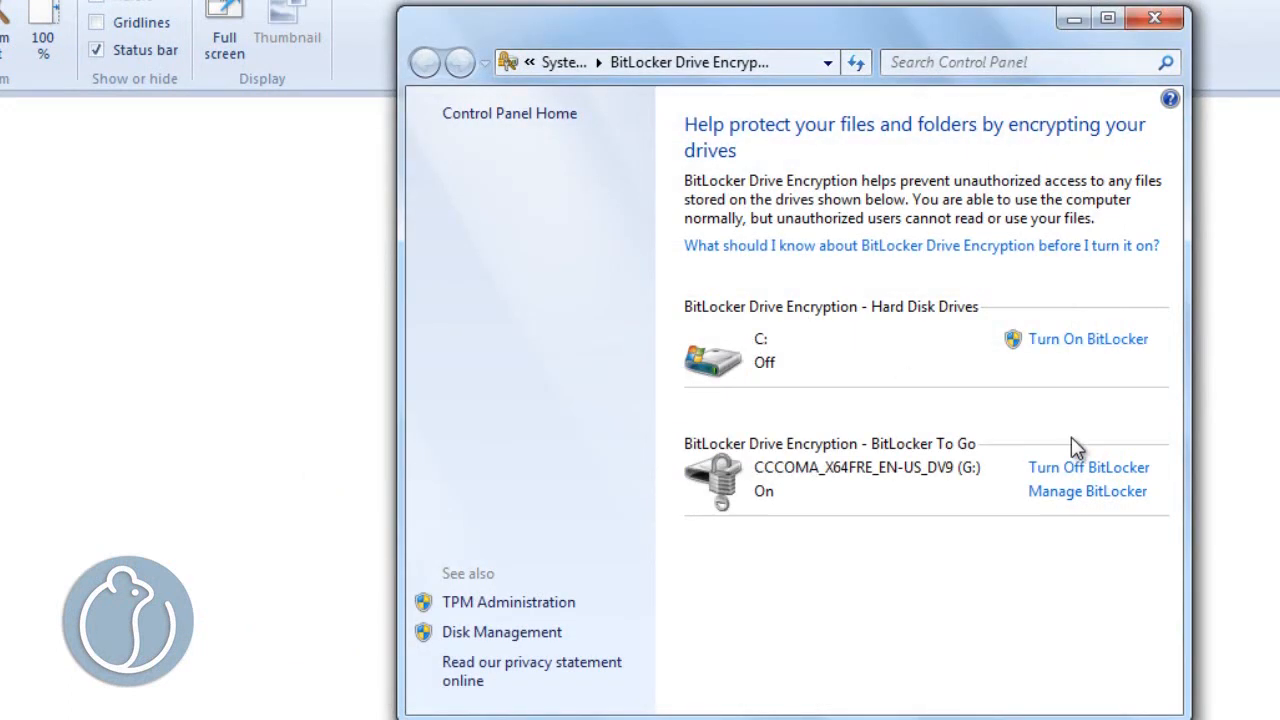
- Turn off BitLocker for the CCCOMA_X64FRE_EN-US_DV9 (G:) drive and start decrypting it
{"action": "left_click", "coordinate": [1110, 470]}
{"action": "left_click", "coordinate": [815, 437]}
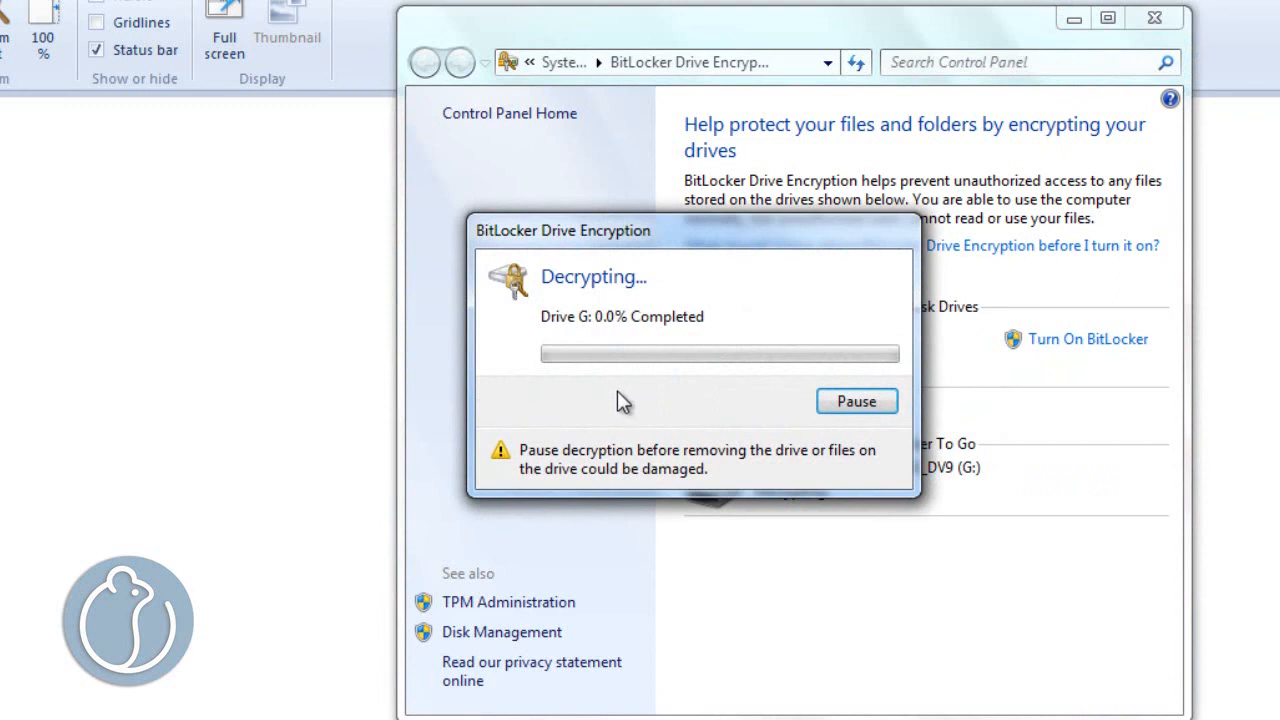